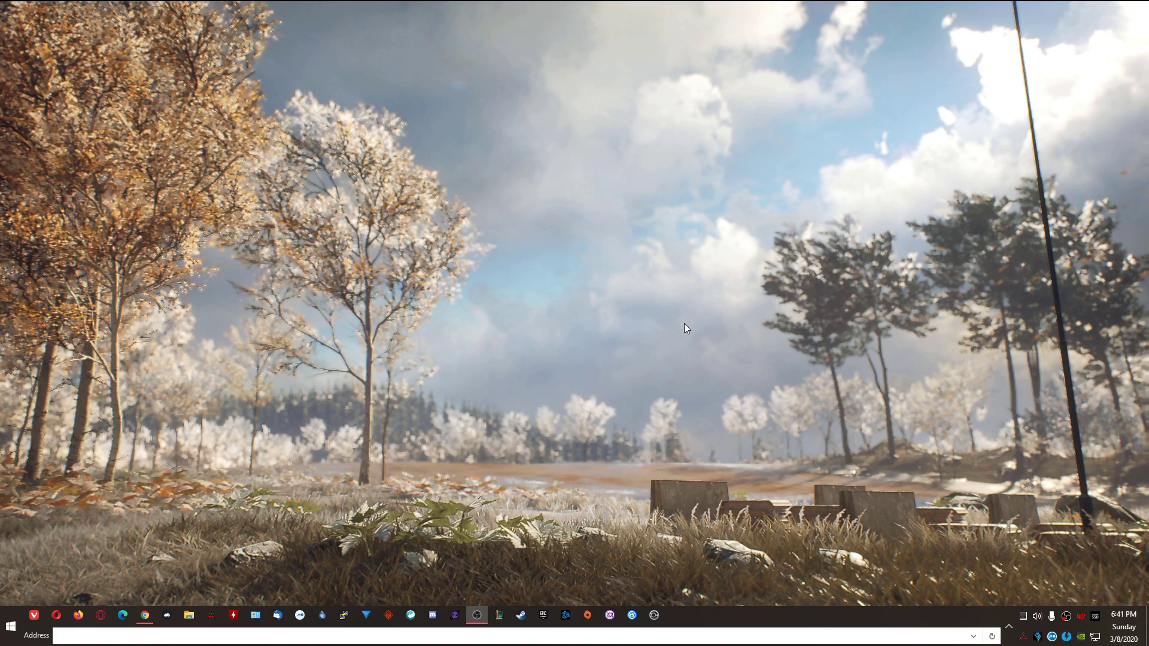
Check the driver version and date in the NVIDIA GeForce RTX 2080 Ti properties in Device Manager, and close it
right_click(13, 630)
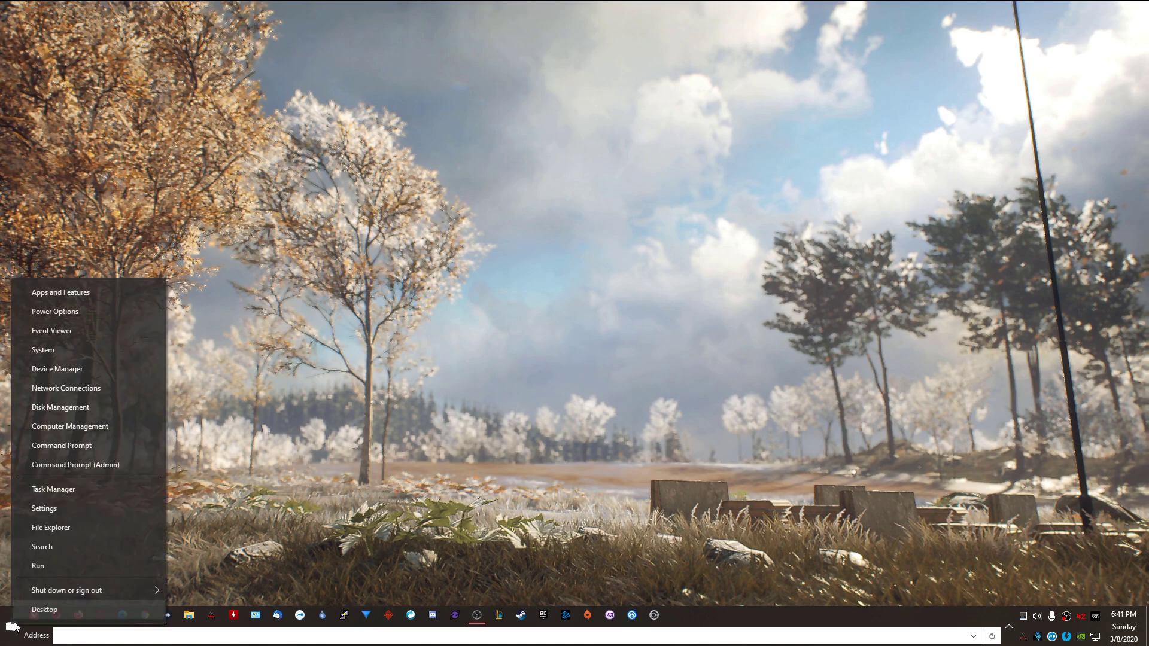
left_click(92, 368)
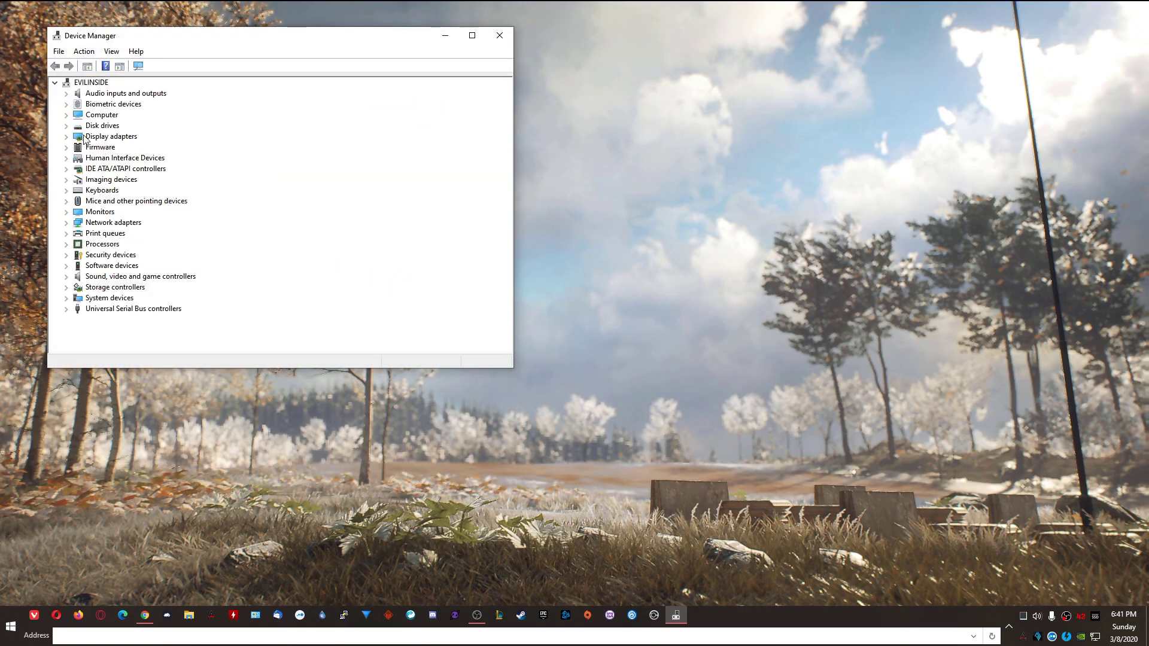
left_click(67, 137)
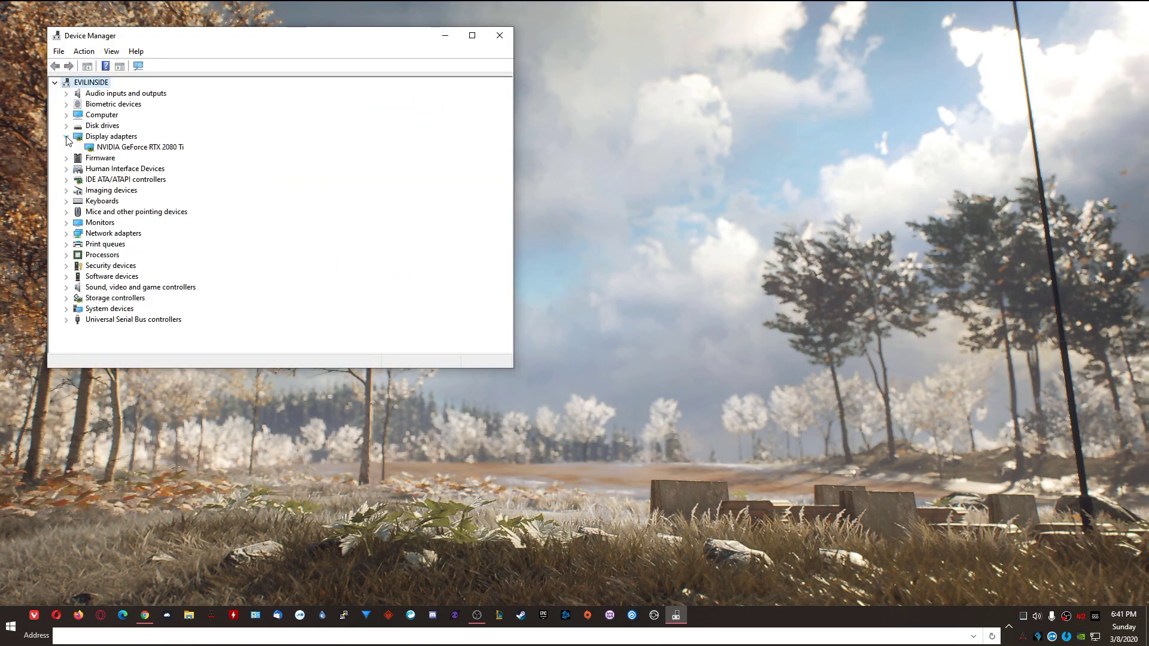
right_click(127, 152)
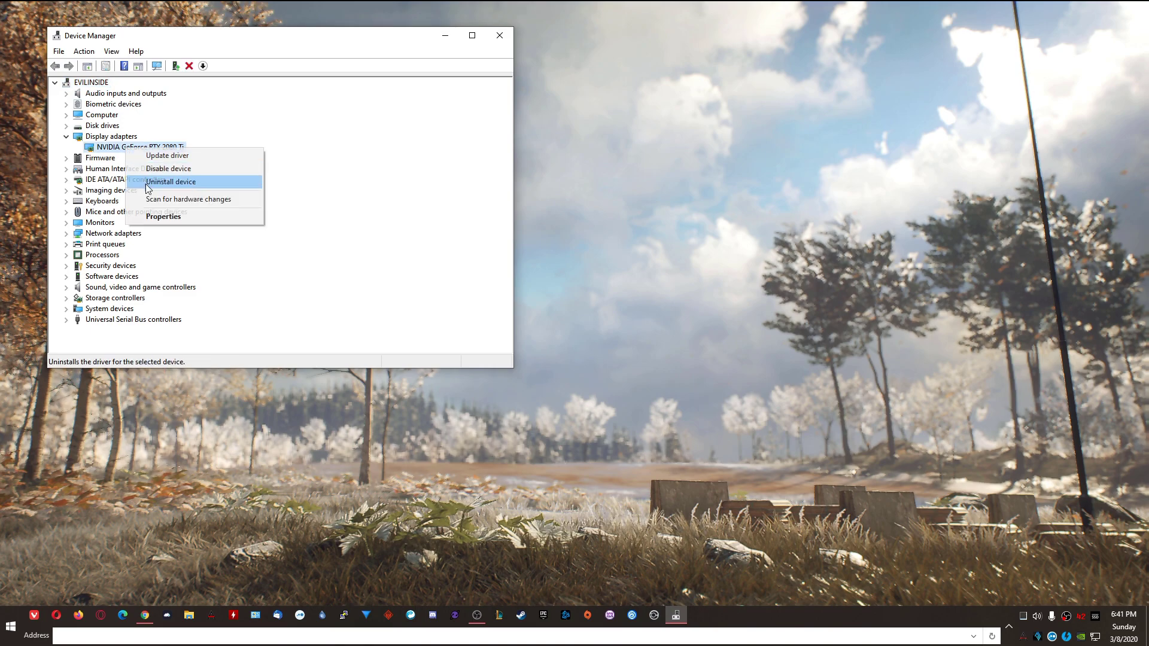
left_click(157, 217)
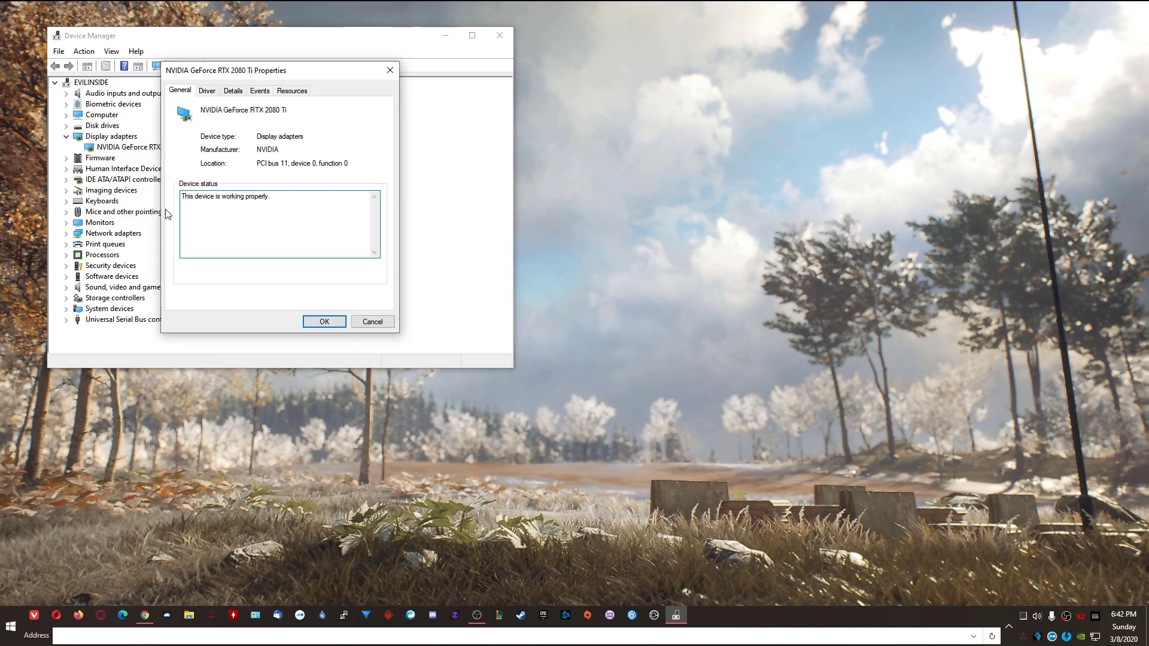
left_click(207, 92)
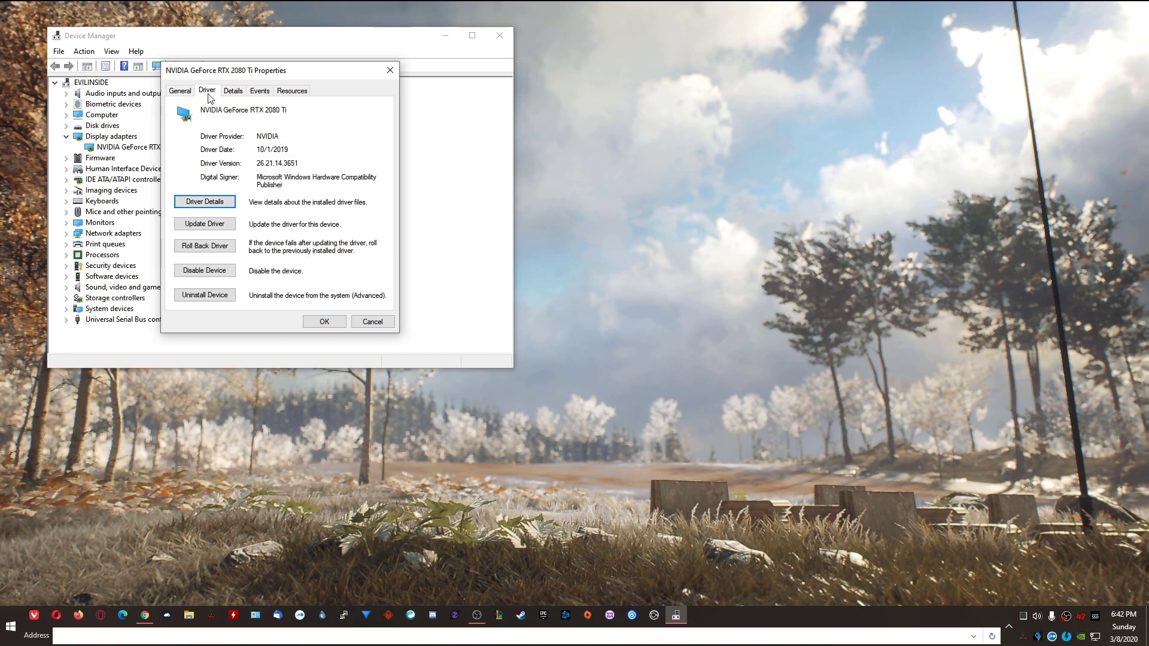
left_click_drag(279, 163, 300, 163)
left_click_drag(256, 149, 290, 148)
left_click(389, 70)
left_click(500, 36)
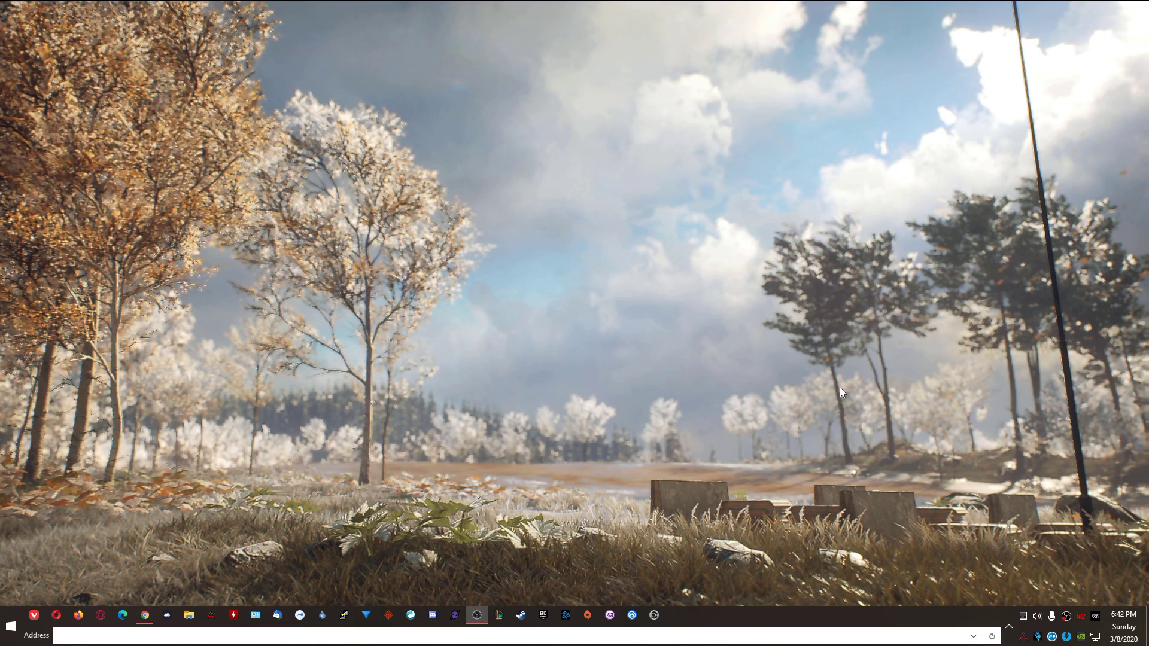
Open NVIDIA GeForce Experience, dismiss the release highlights, check the currently installed driver, and close the program
right_click(1081, 638)
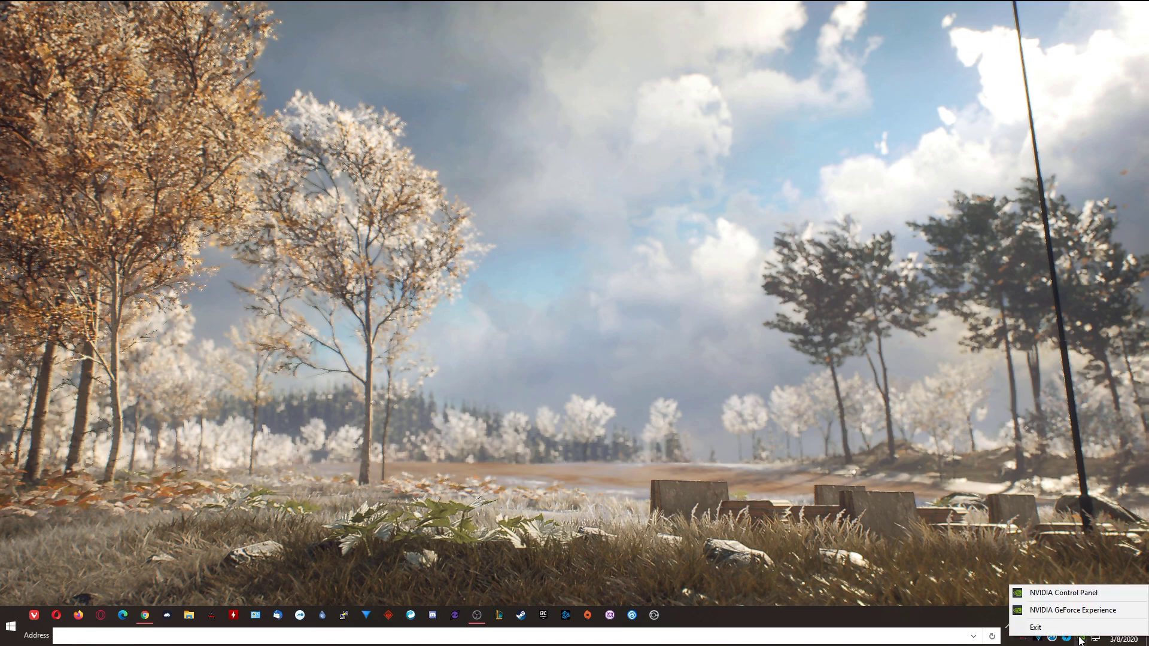
left_click(1068, 611)
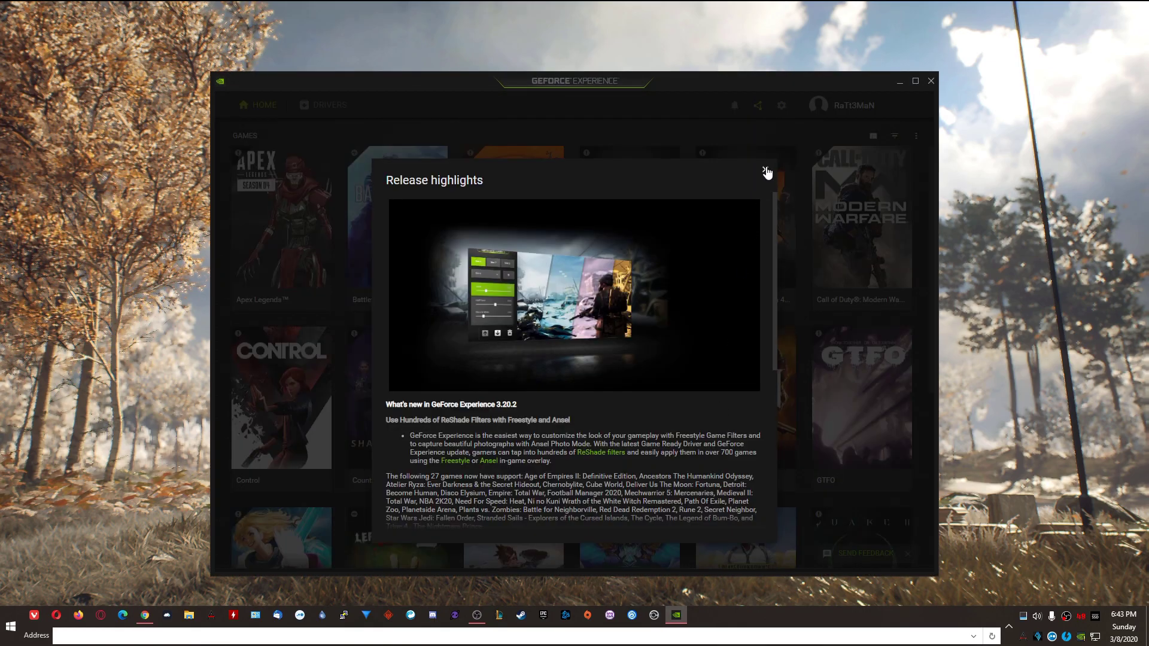
left_click(765, 172)
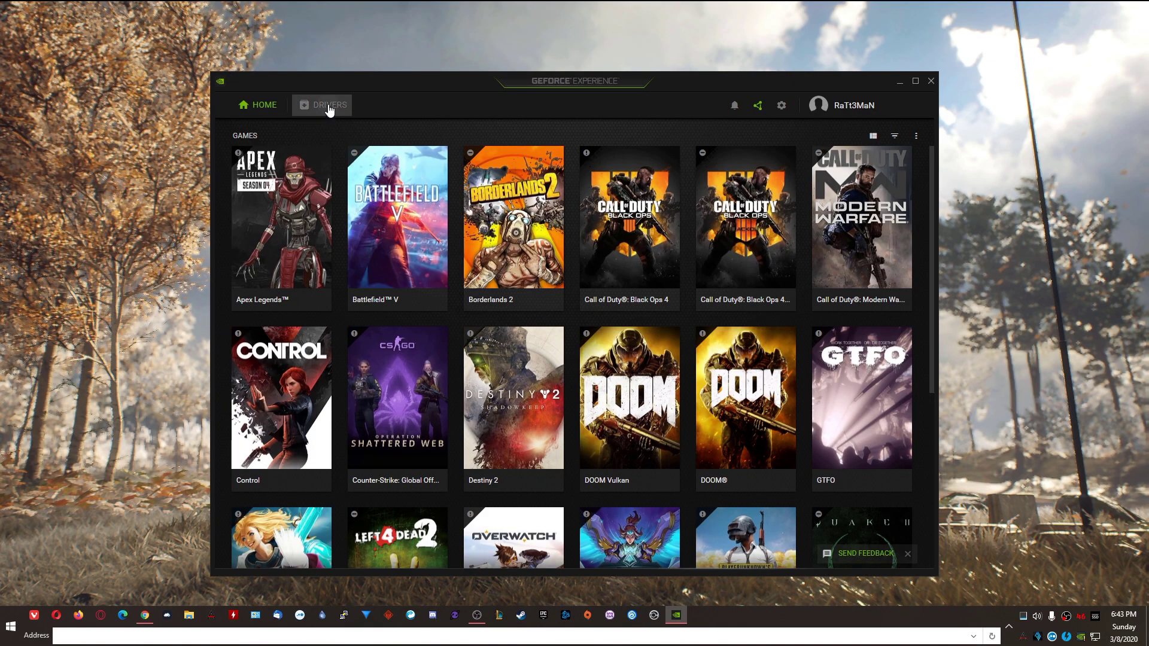
left_click(328, 109)
scroll(624, 390, "down", 2)
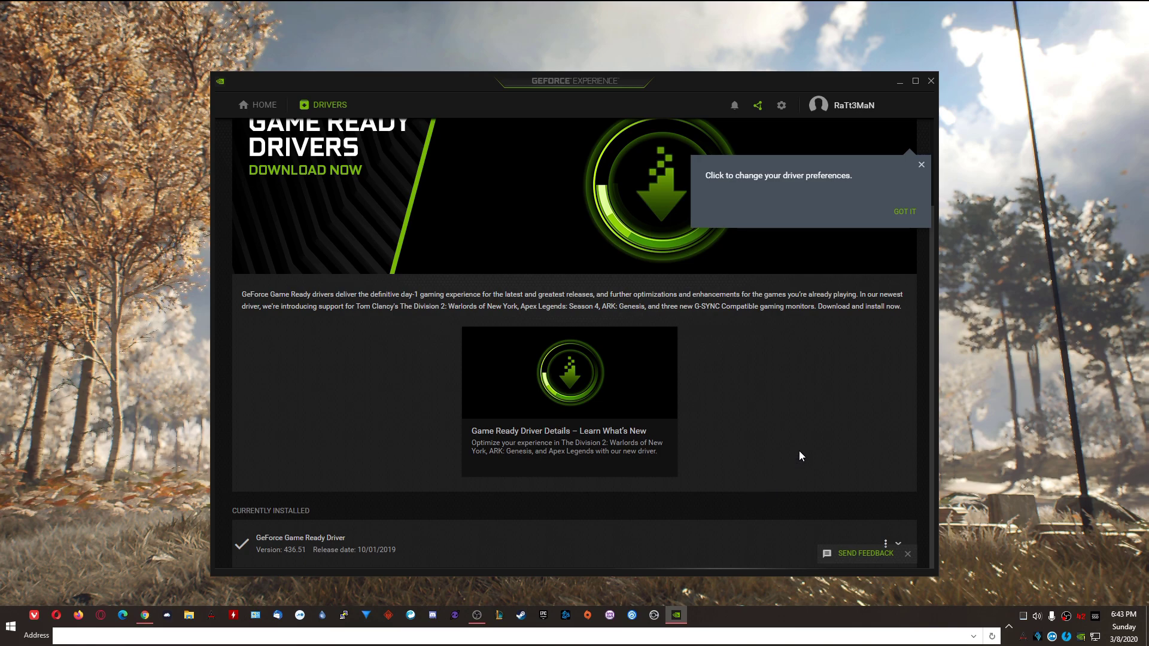
left_click(931, 80)
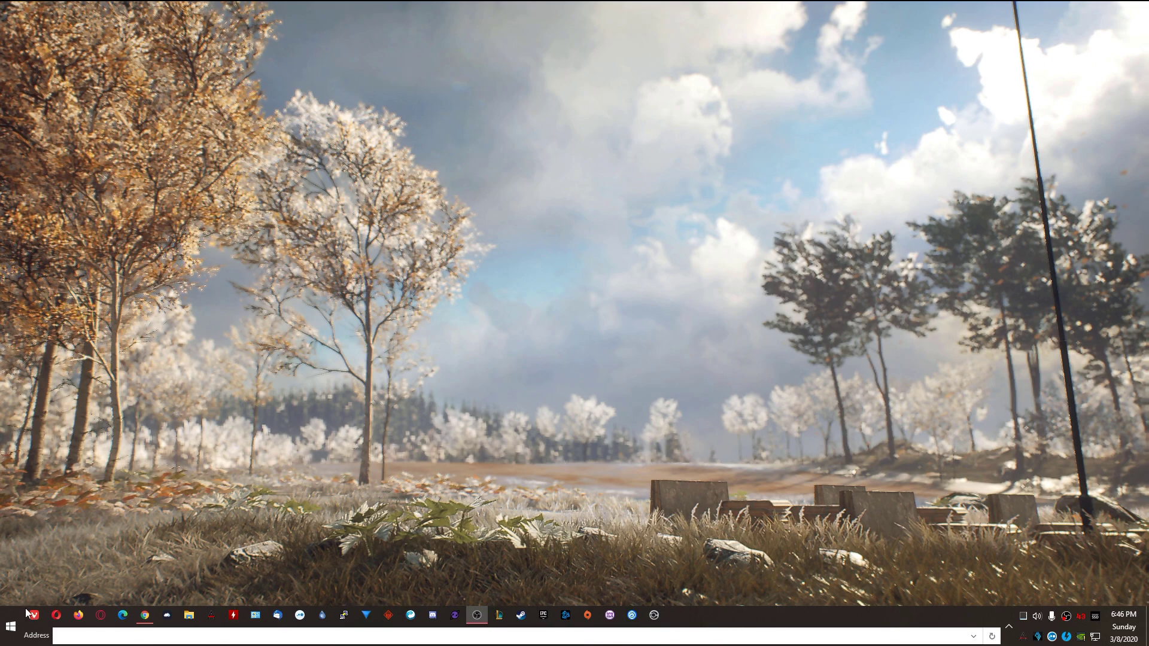
Bring up the Windows shut-down choices and locate the Sign out option
right_click(15, 625)
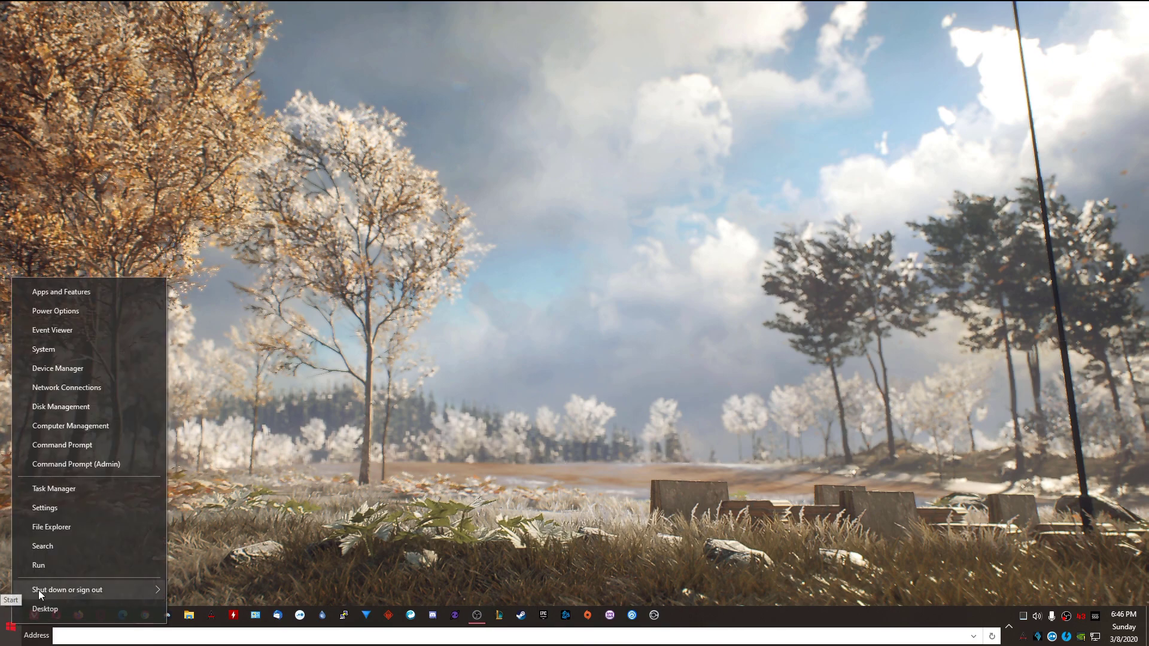
mouse_move(38, 591)
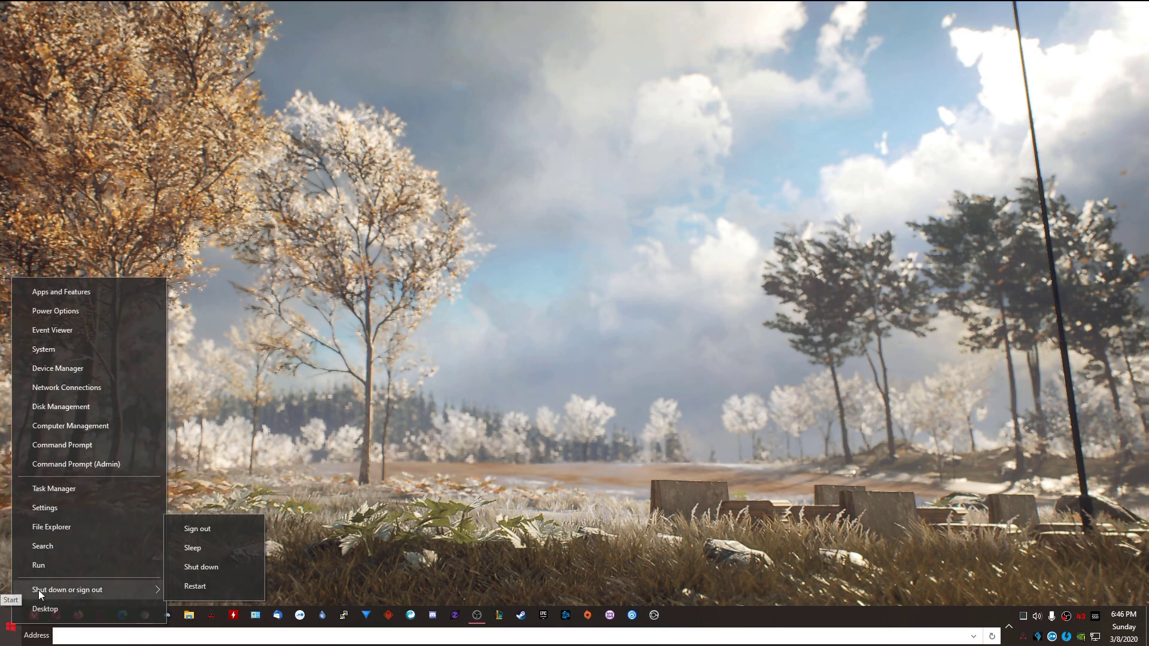
left_click(203, 528)
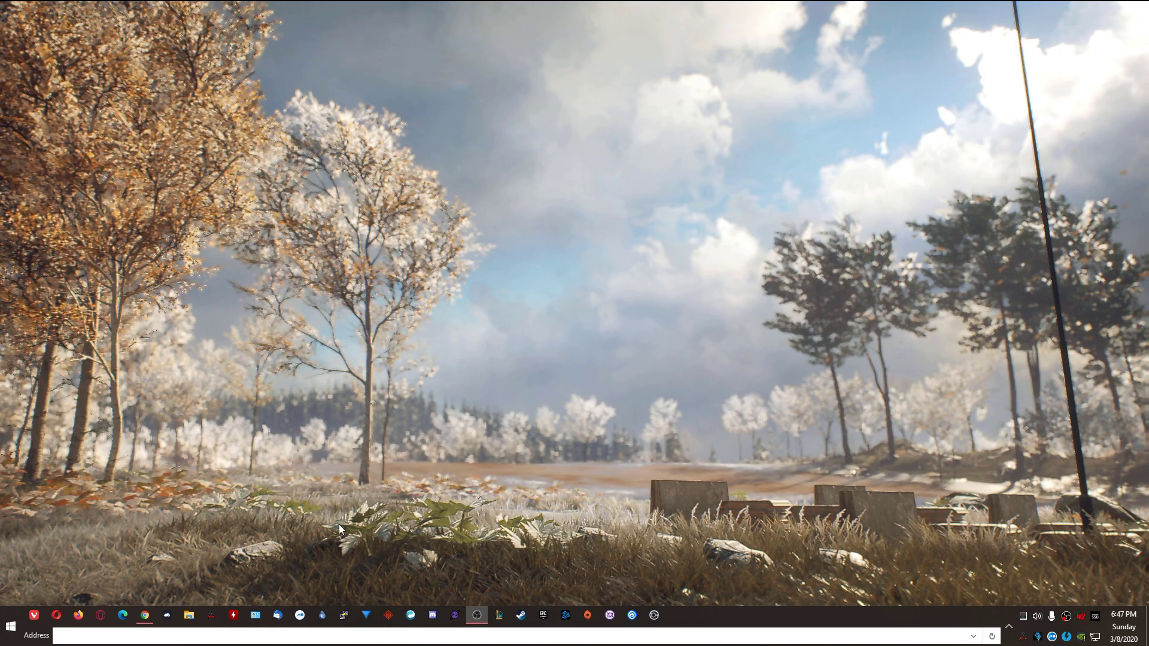
Switch to Chrome and download Display Driver Uninstaller (DDU) V18.0.2.2 through the official download link on wagnardsoft.com
left_click(145, 616)
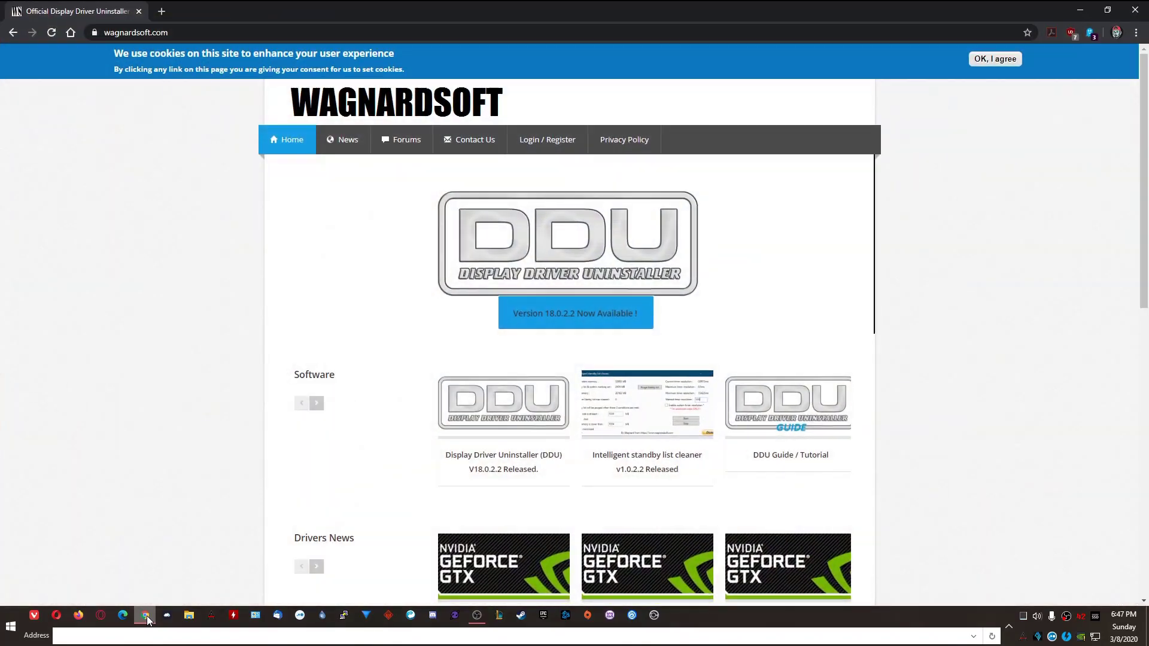
left_click_drag(168, 33, 106, 33)
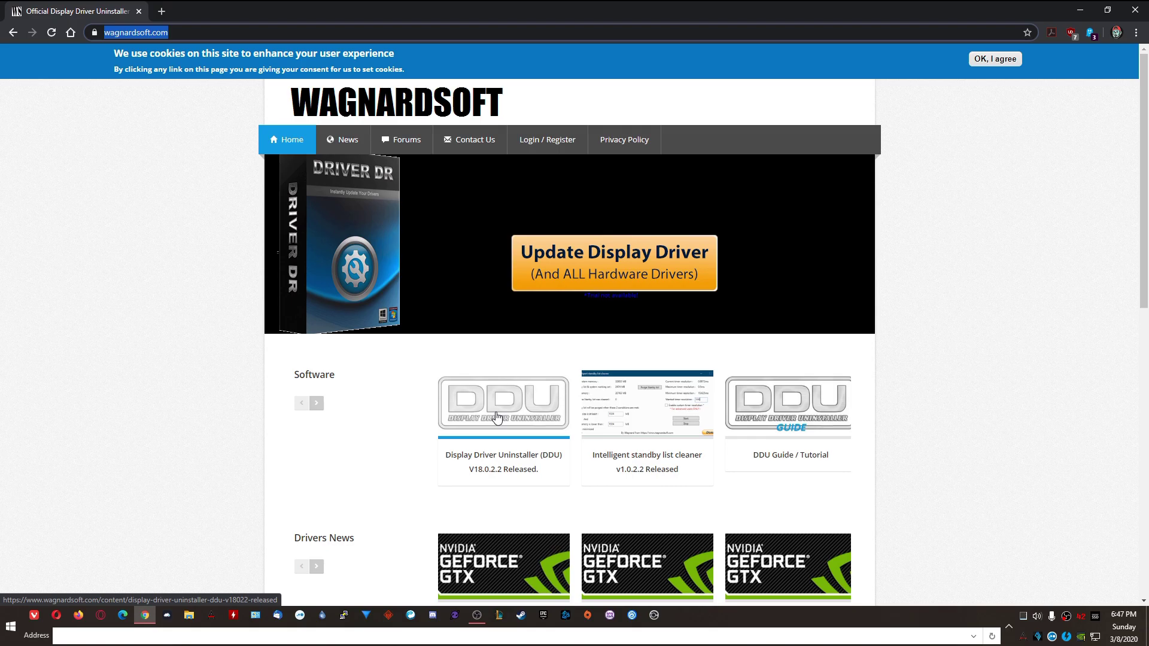
left_click(496, 417)
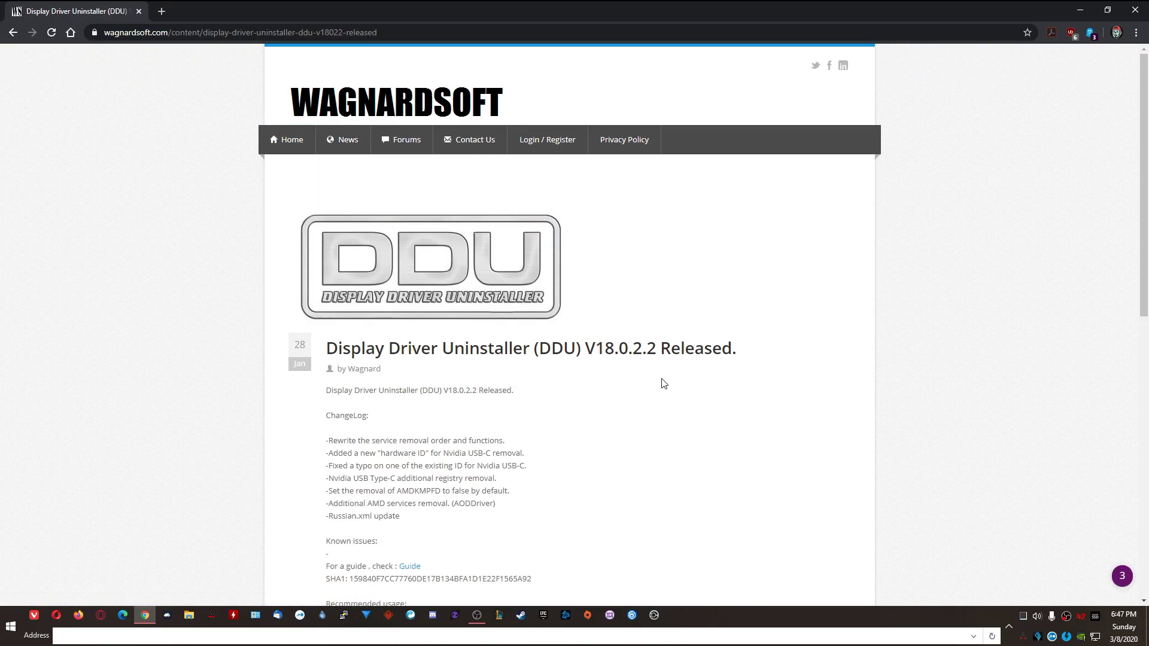
scroll(662, 371, "down", 6)
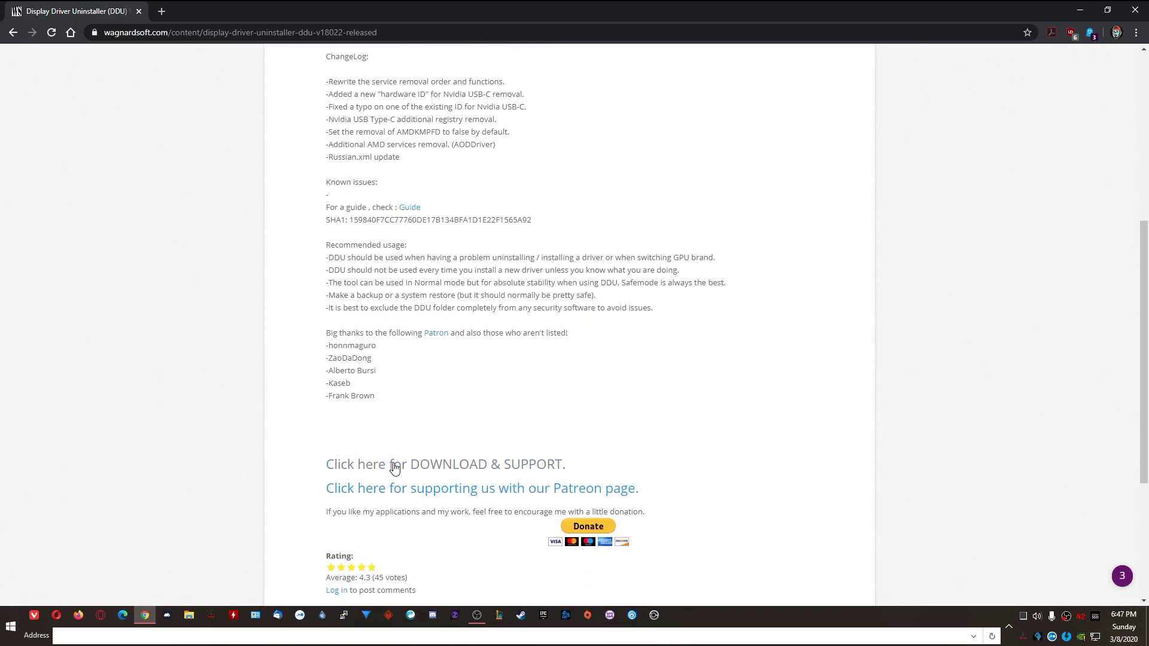
left_click(533, 468)
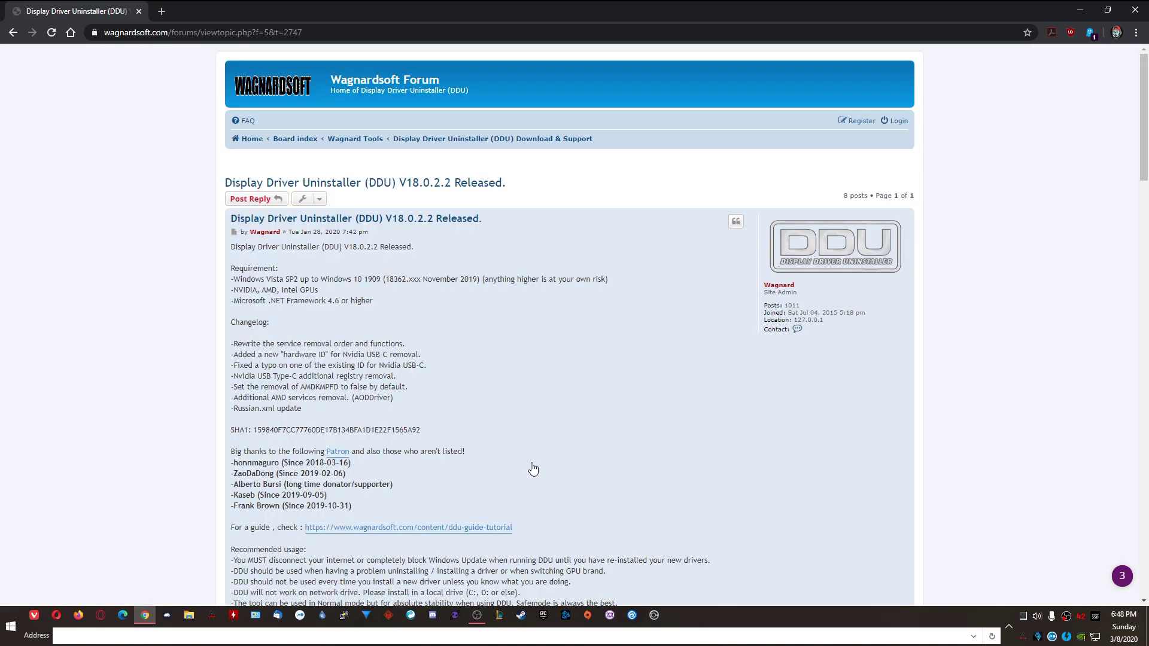
scroll(596, 368, "down", 6)
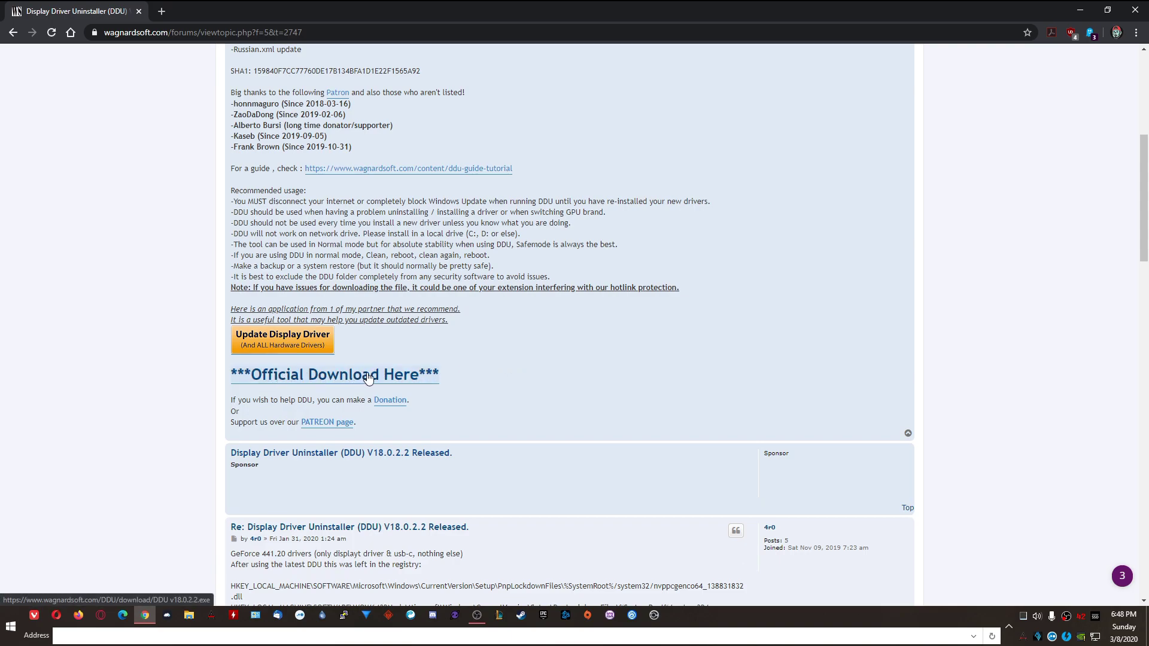
left_click(369, 377)
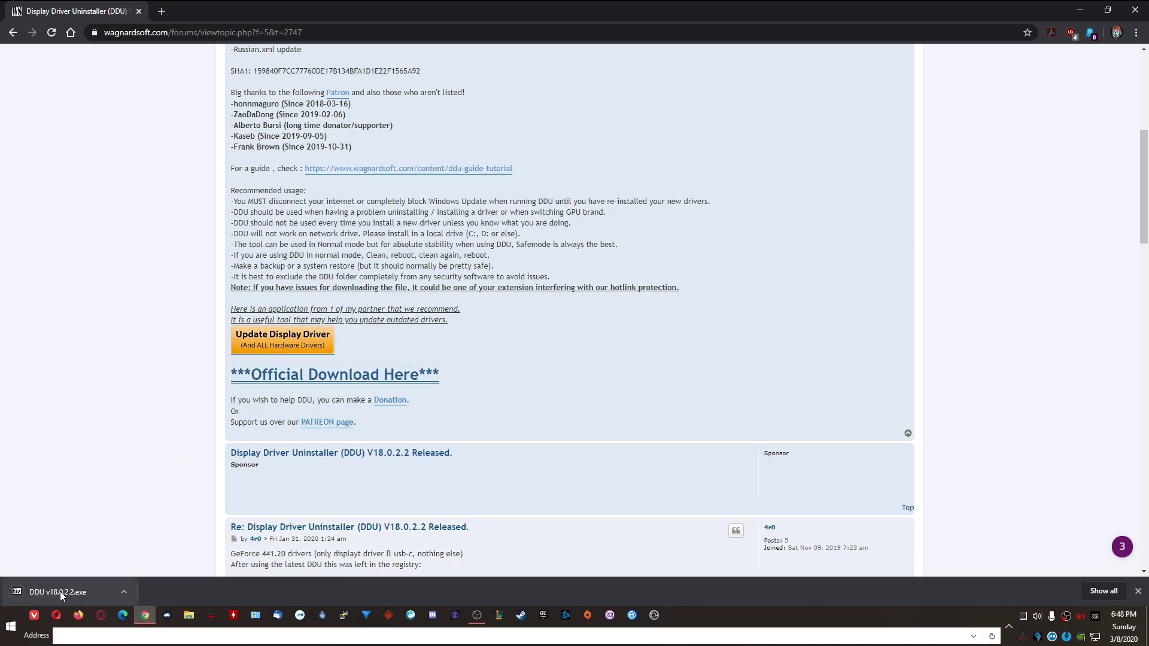
Run DDU v18.0.2.2.exe, browse to the desktop's DDU folder as the extraction location, and cancel the extraction
left_click(60, 591)
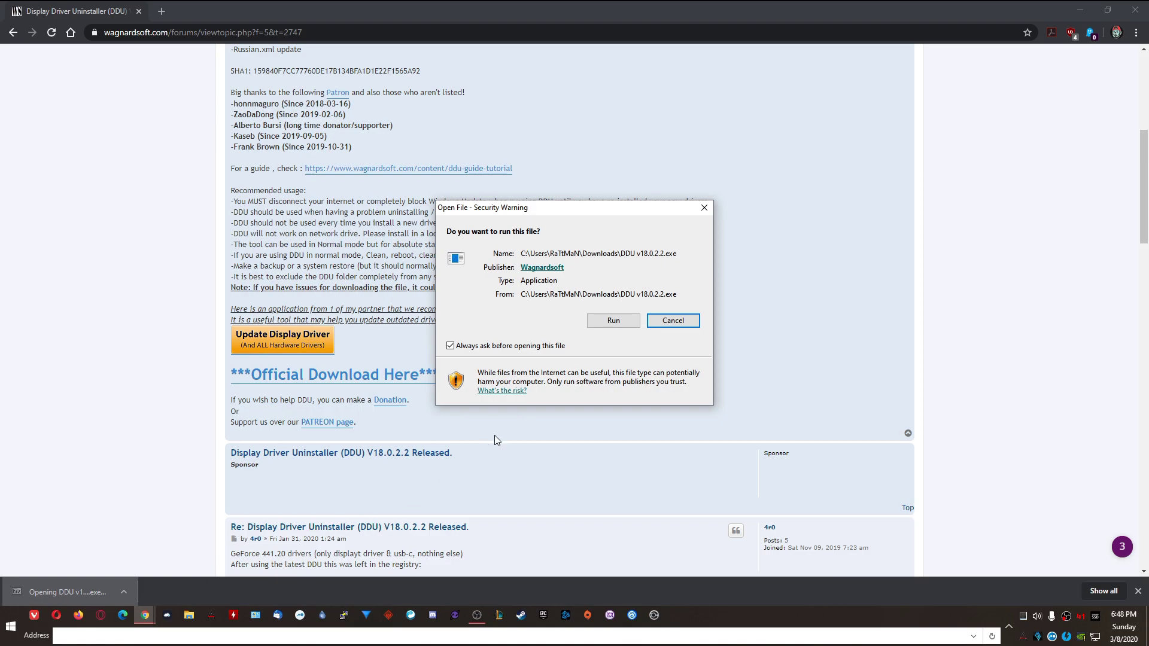
left_click(599, 323)
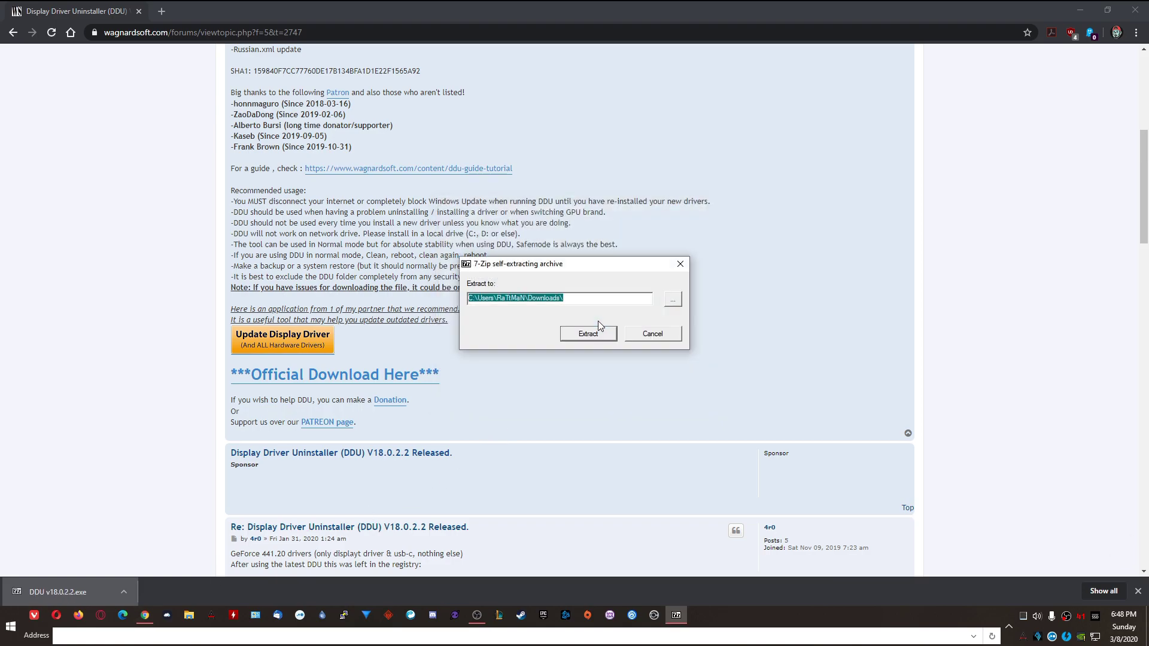
left_click(673, 302)
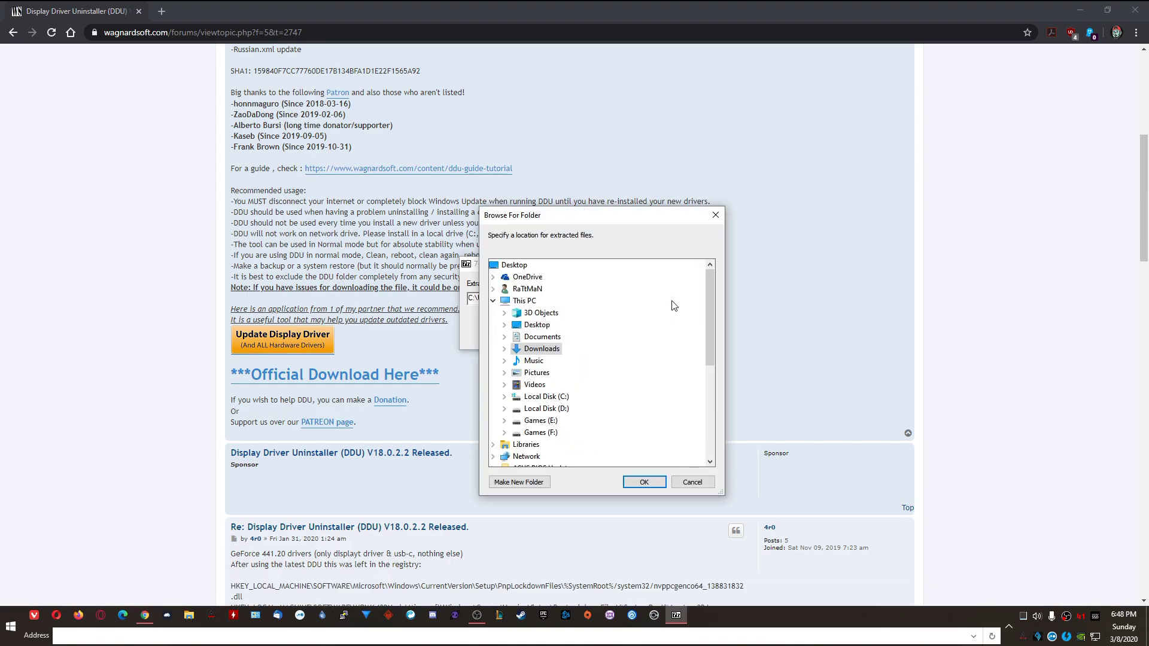
left_click(494, 301)
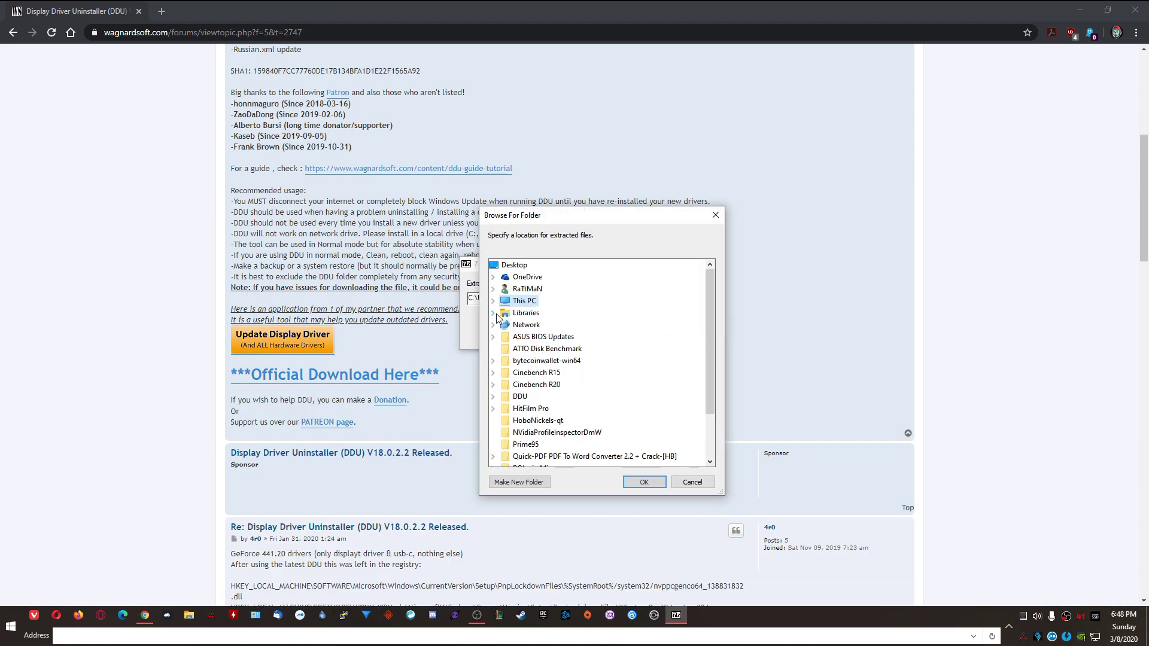
double_click(509, 397)
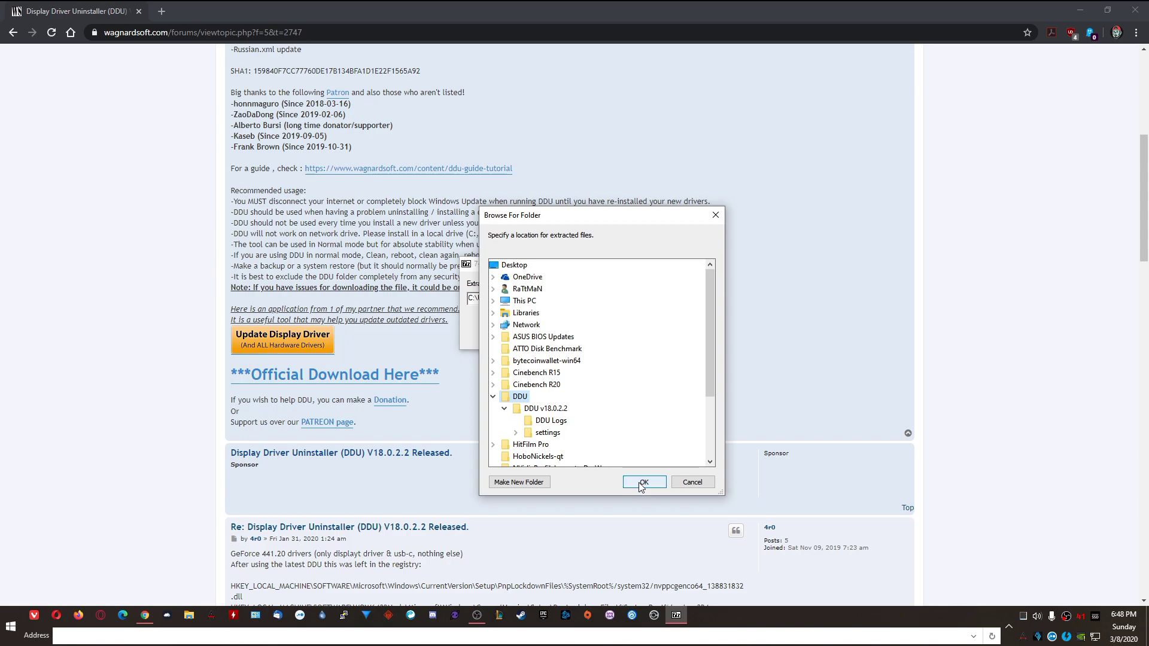
left_click(715, 214)
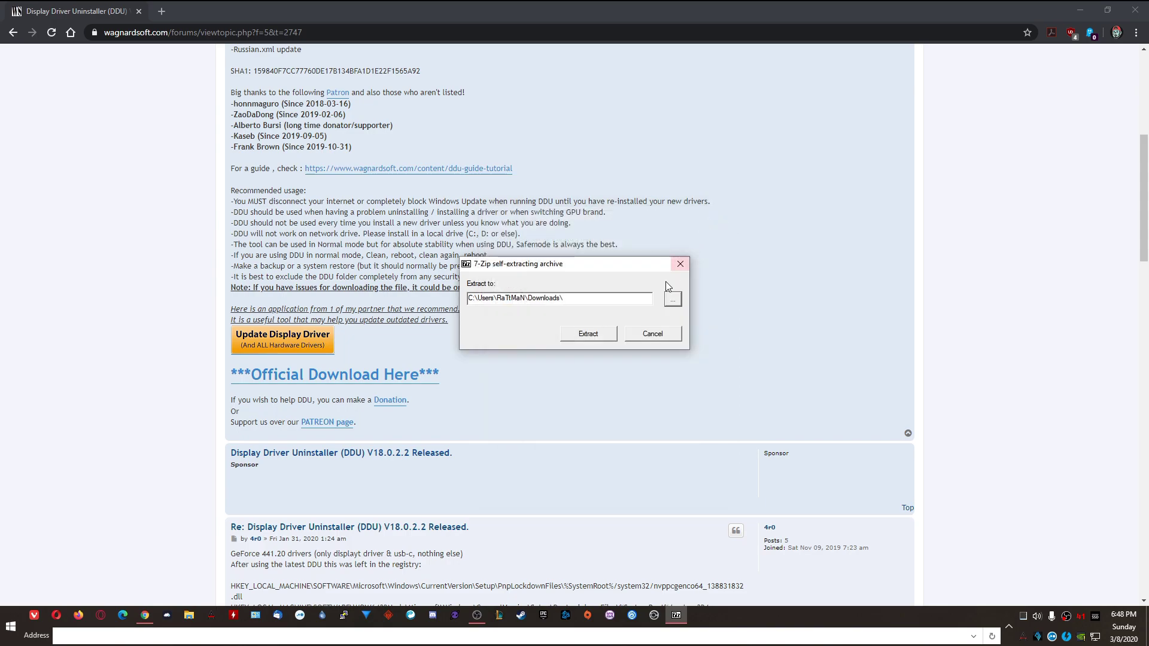
left_click(650, 337)
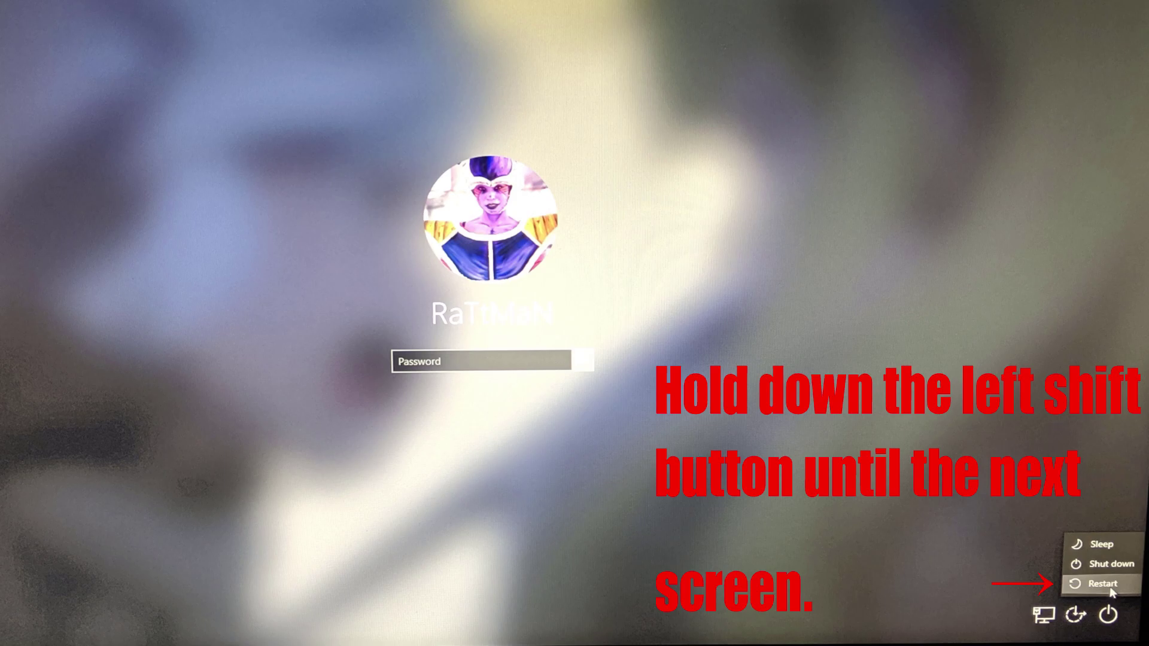
Restart into Windows recovery from the sign-in screen and restart again through the advanced troubleshooting Startup Settings
left_click(1102, 584, "shift")
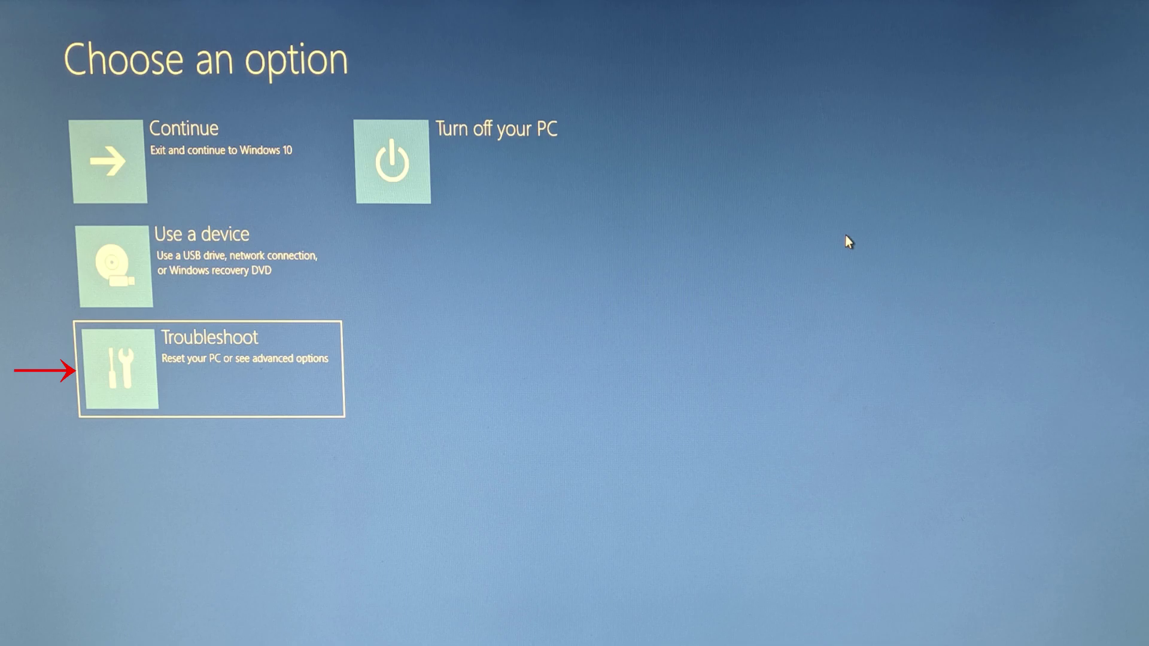
key("Return")
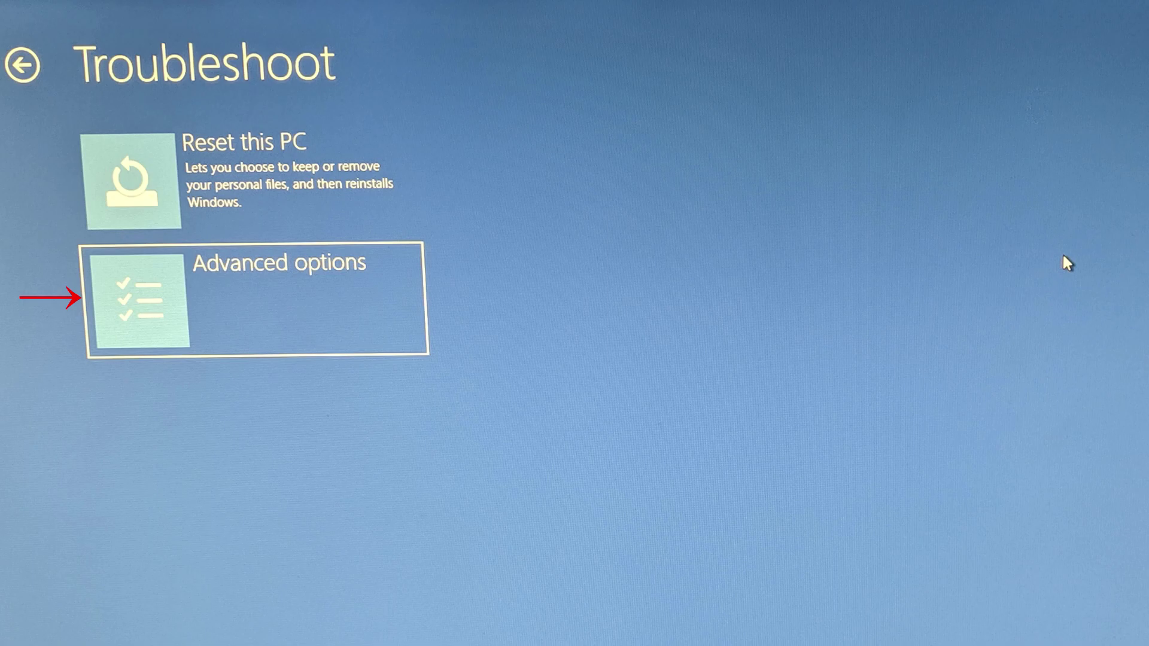
key("Return")
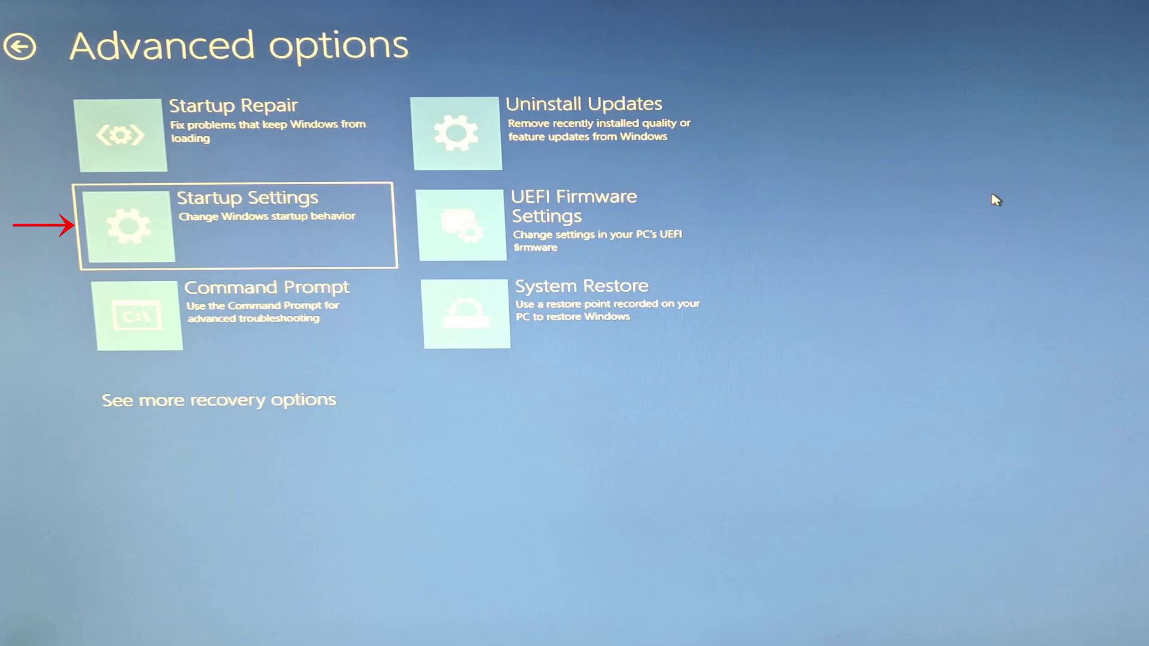
key("Return")
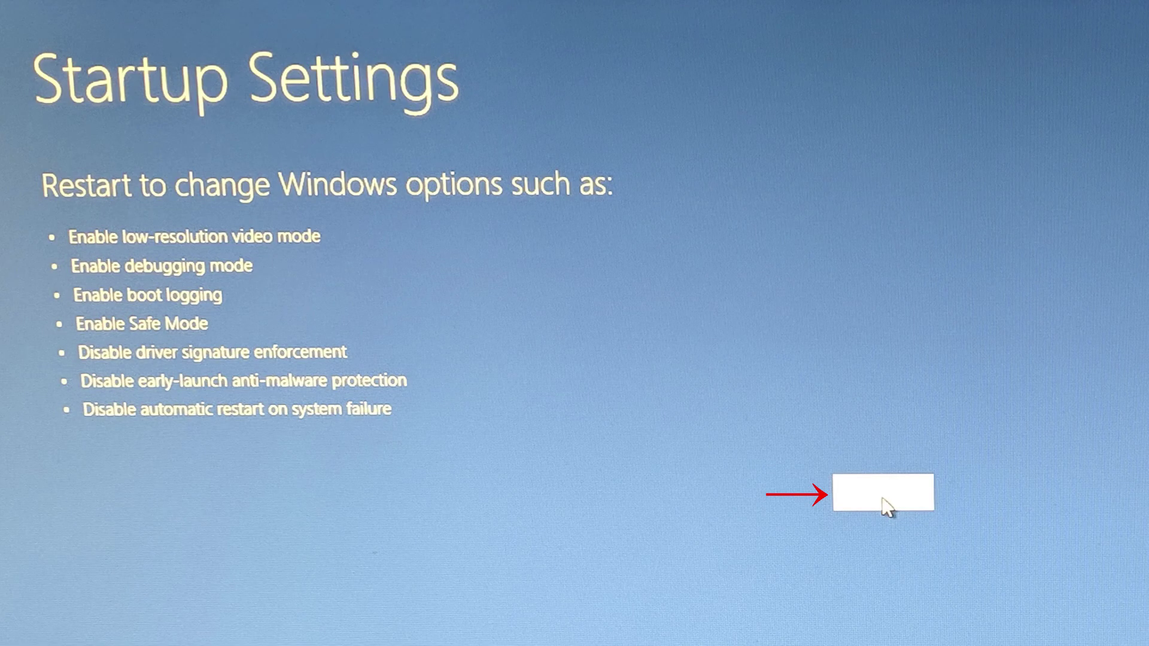
left_click(885, 503)
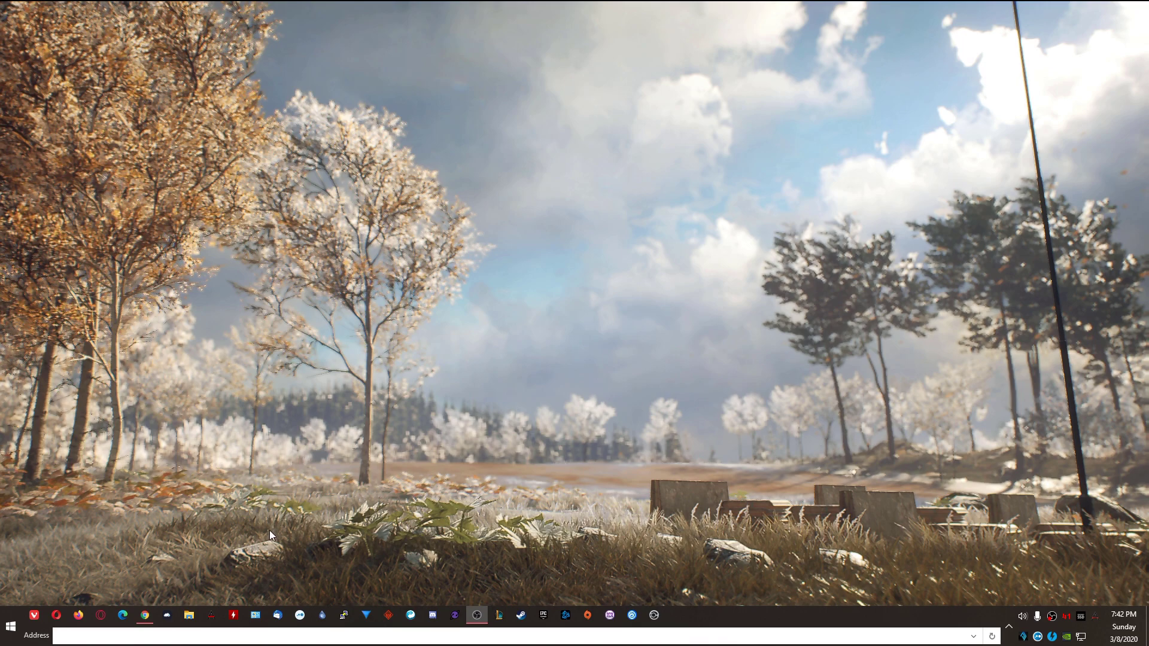
Switch to Chrome, download the GeForce 436.51 Hotfix driver for Windows 10 64-bit (Desktop) from Guru3D, and minimize the browser
mouse_move(150, 619)
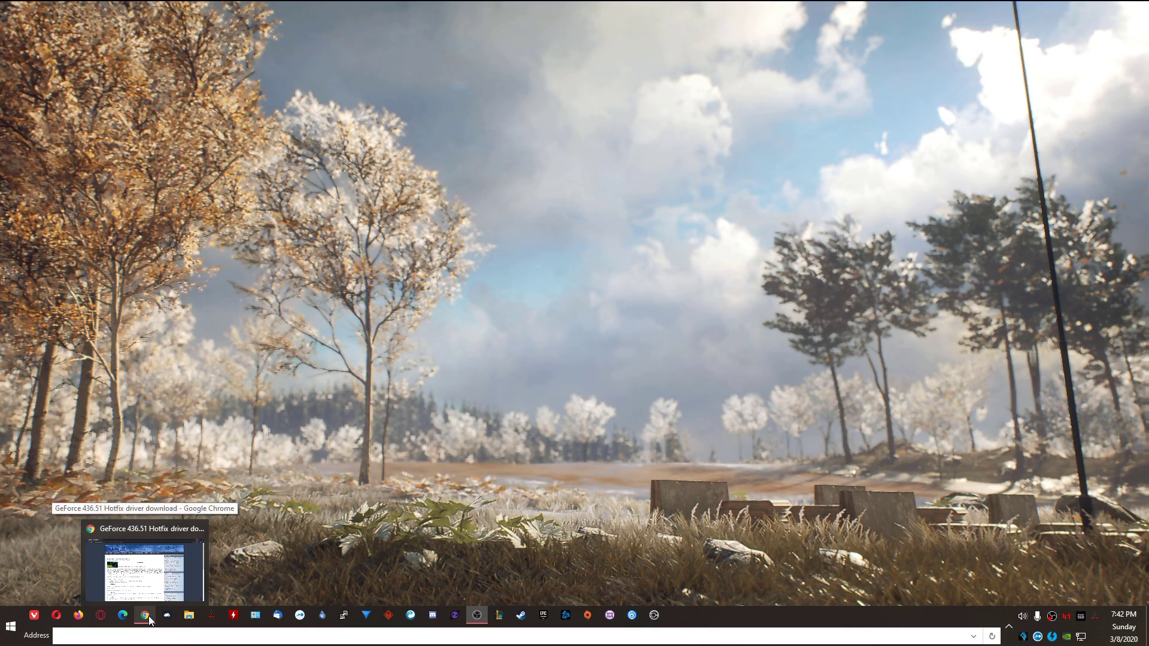
left_click(148, 616)
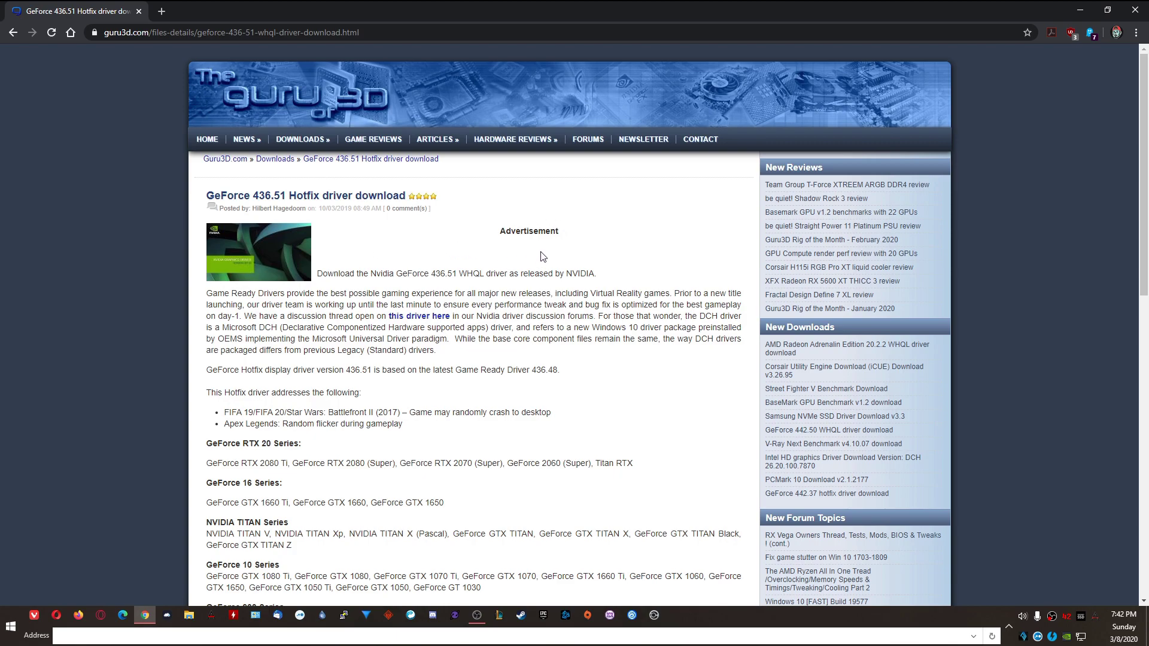
scroll(513, 285, "down", 15)
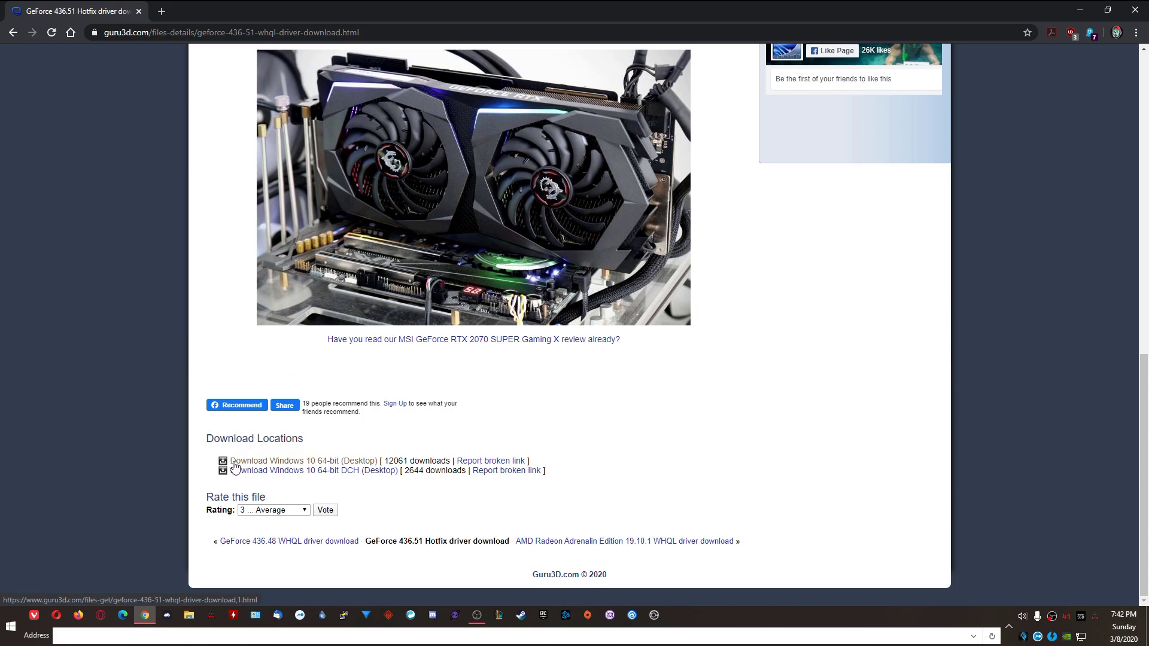
left_click(328, 463)
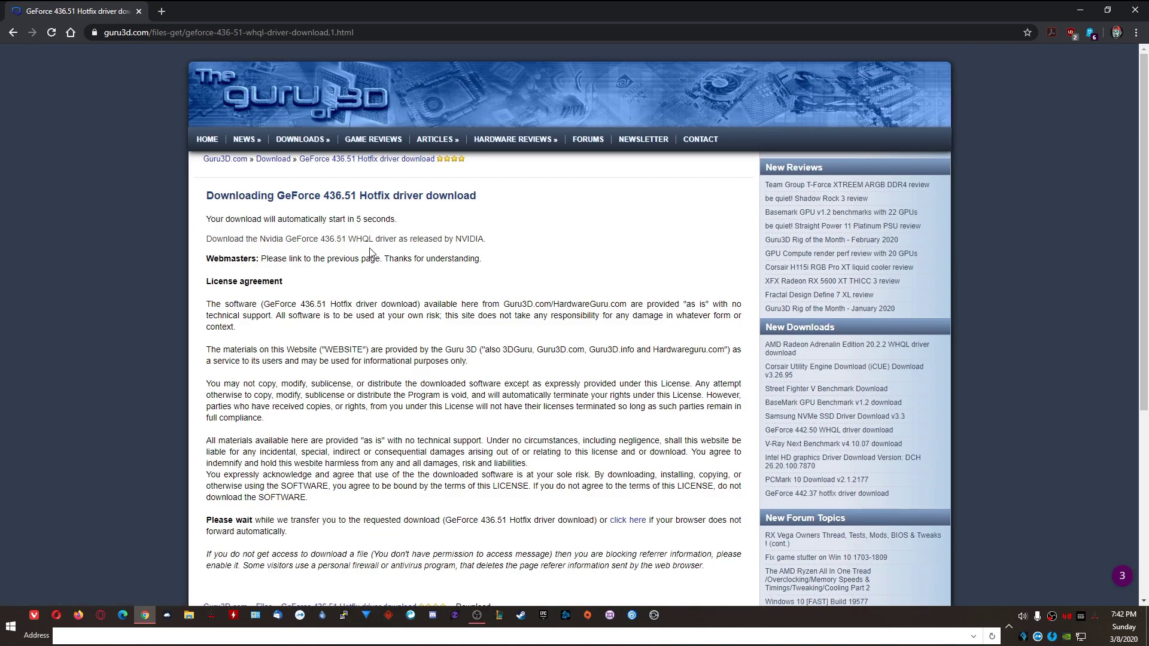
left_click_drag(207, 217, 412, 221)
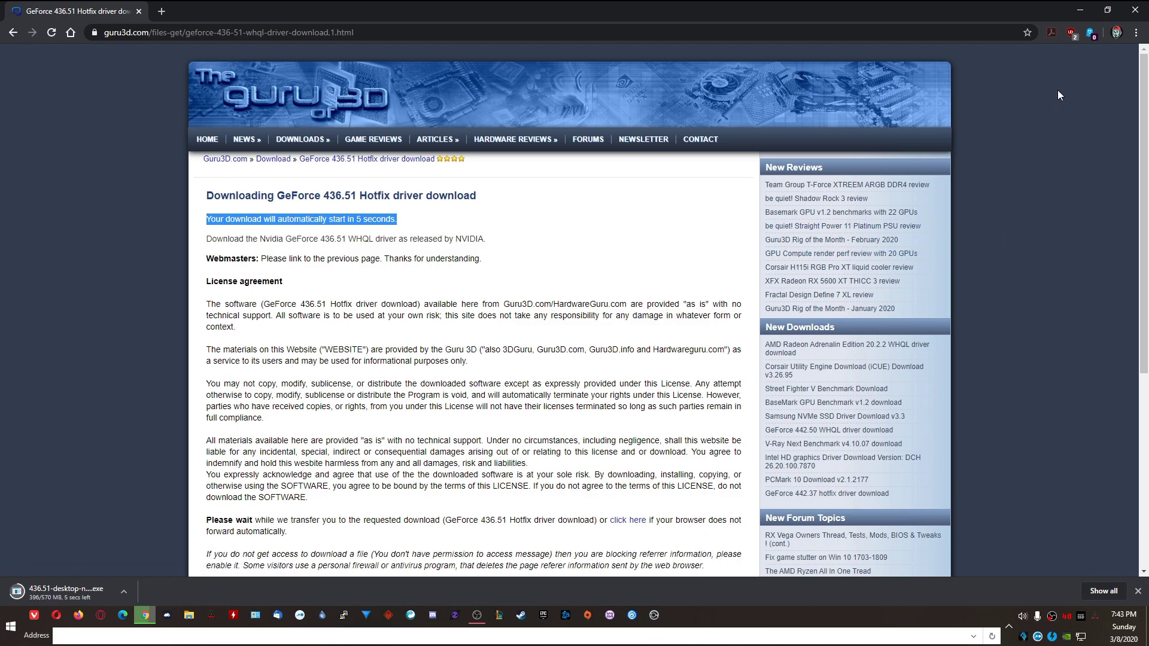
left_click(1080, 14)
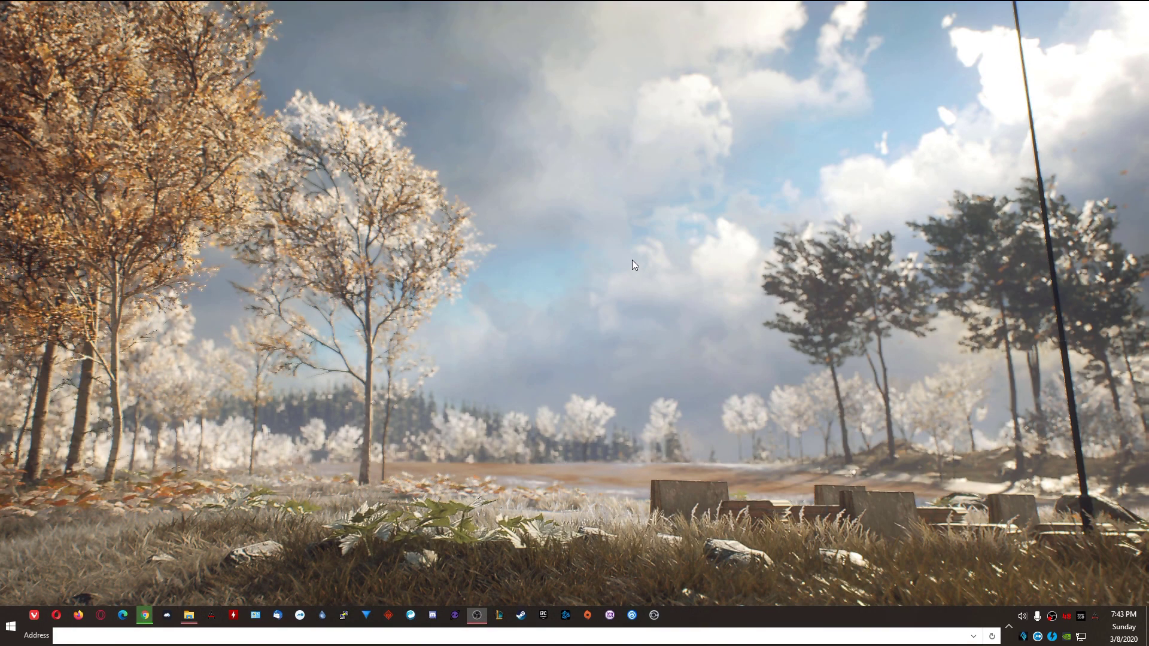
Open the DDU v18.0.2.2 folder inside the desktop's DDU folder in File Explorer
left_click_drag(1031, 155, 817, 153)
double_click(816, 153)
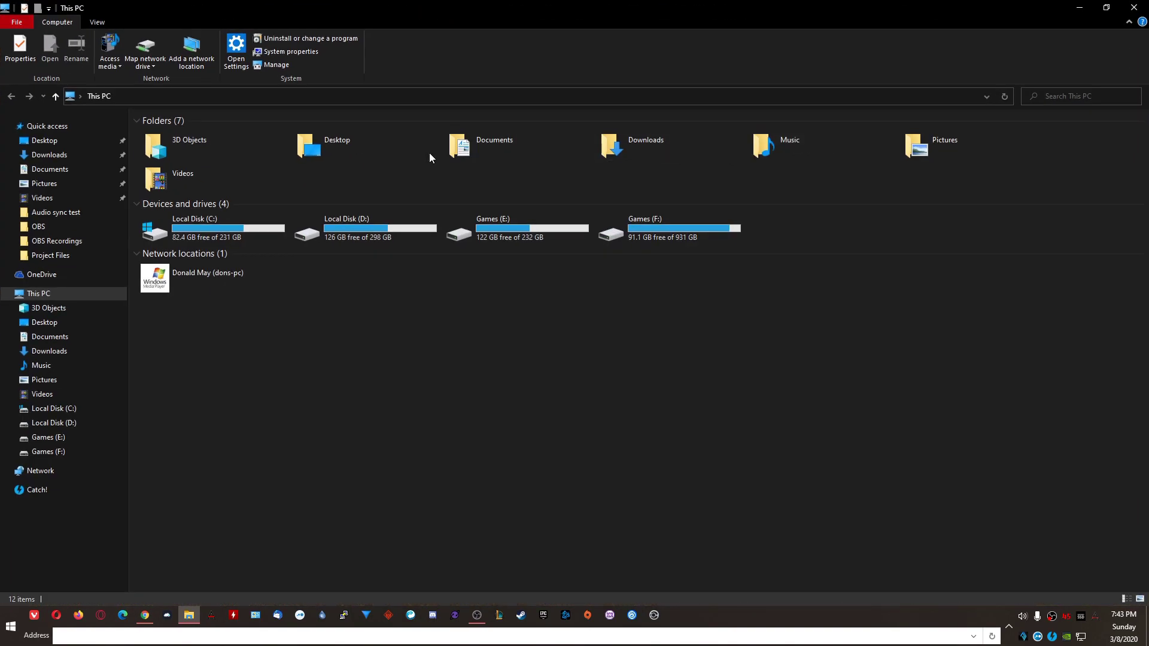
double_click(342, 150)
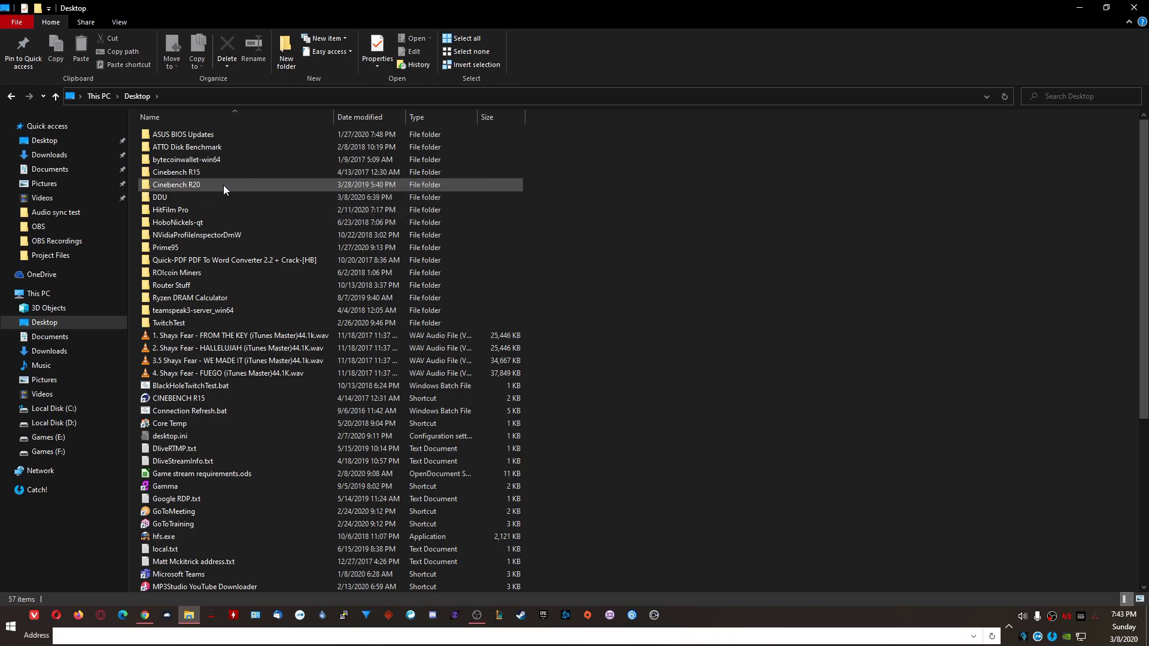
double_click(174, 197)
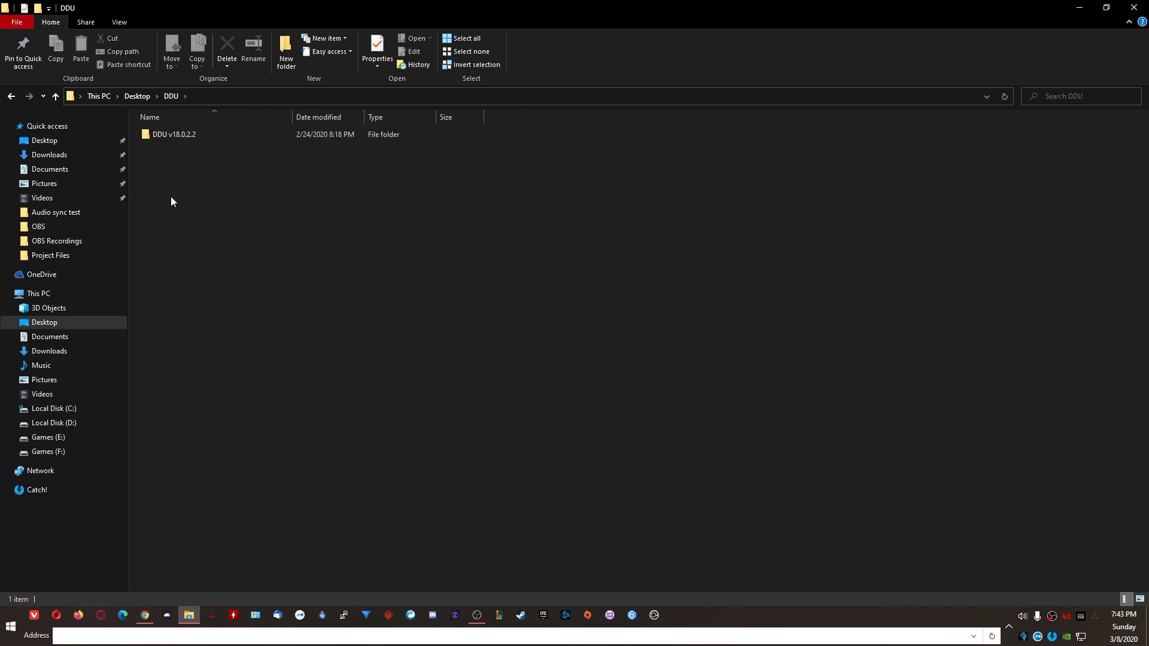
double_click(163, 134)
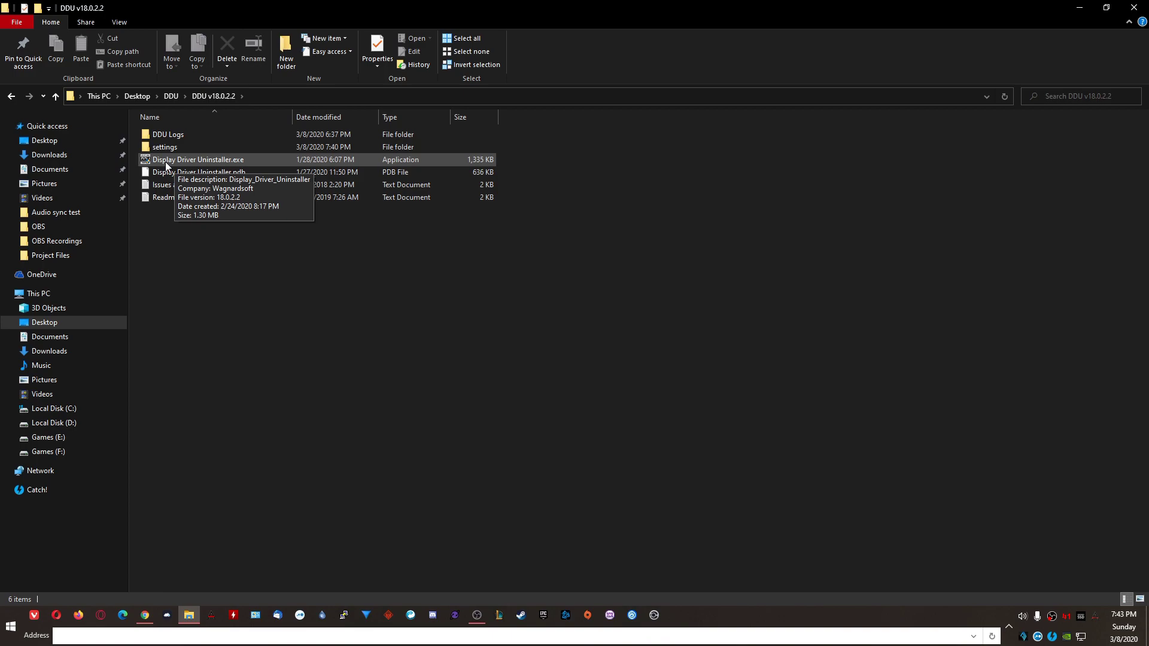
Launch Display Driver Uninstaller.exe with the Normal launch option, dismiss the Safe Mode notice, and minimize the File Explorer window
left_click(165, 161)
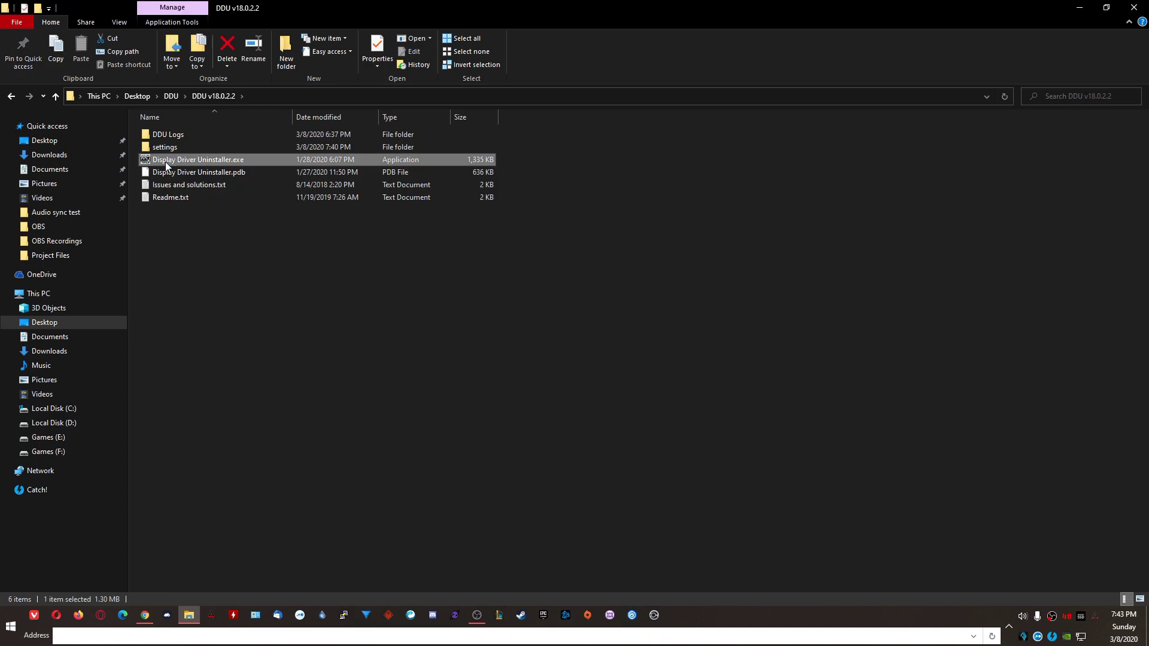
double_click(165, 162)
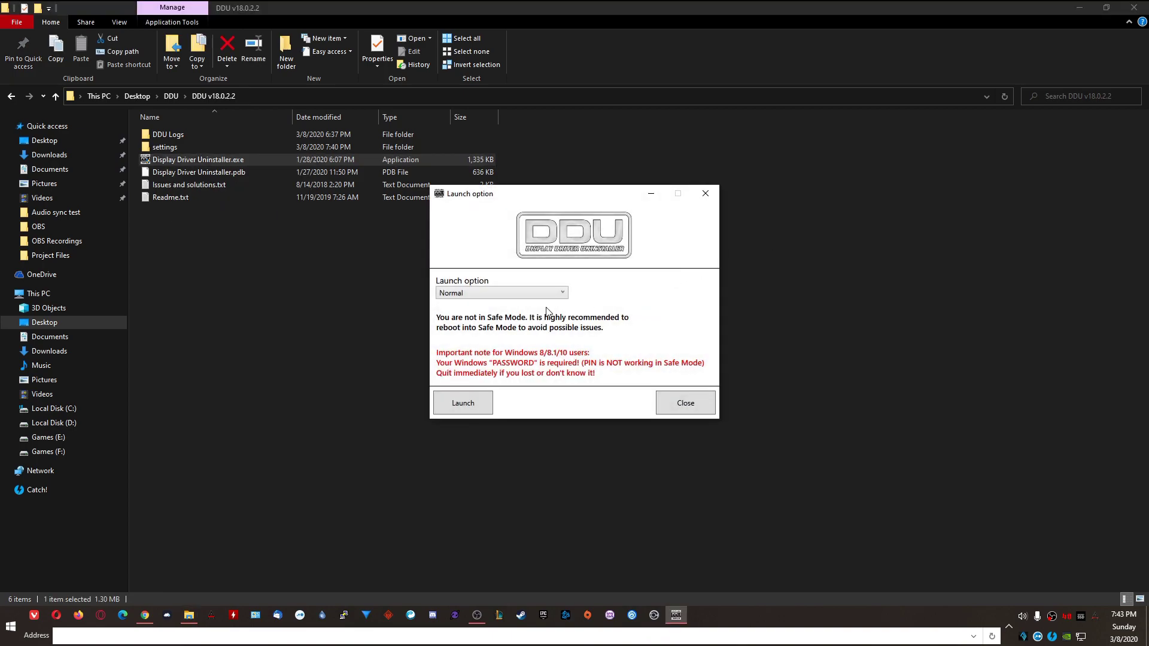
left_click(480, 406)
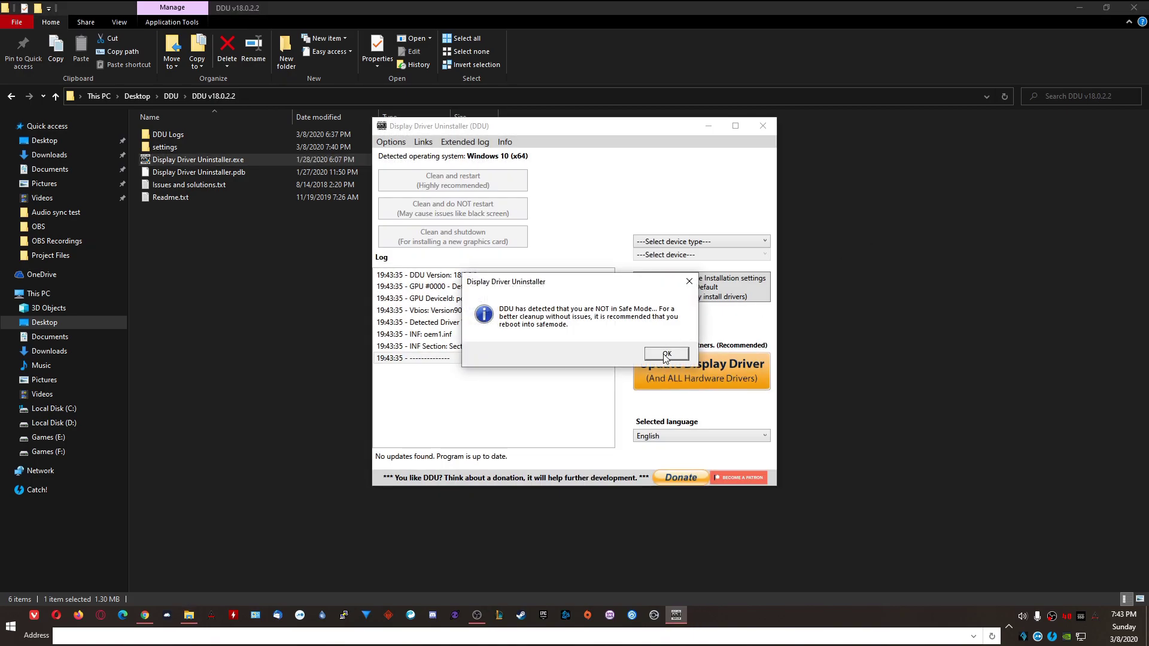
left_click(667, 354)
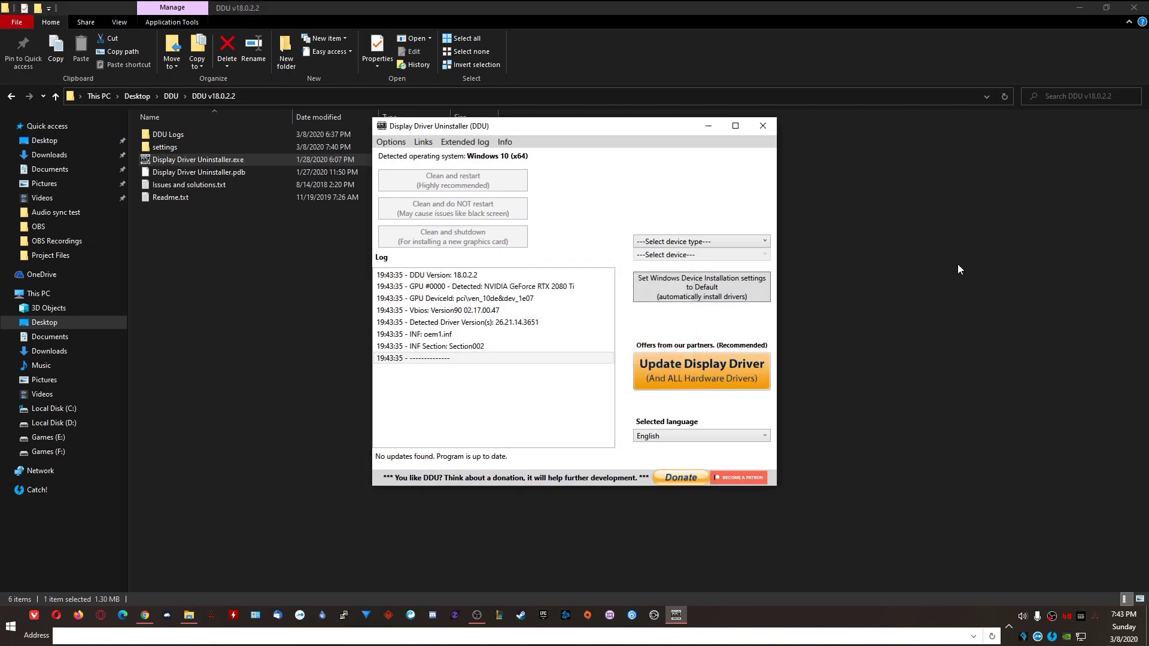
left_click(1079, 8)
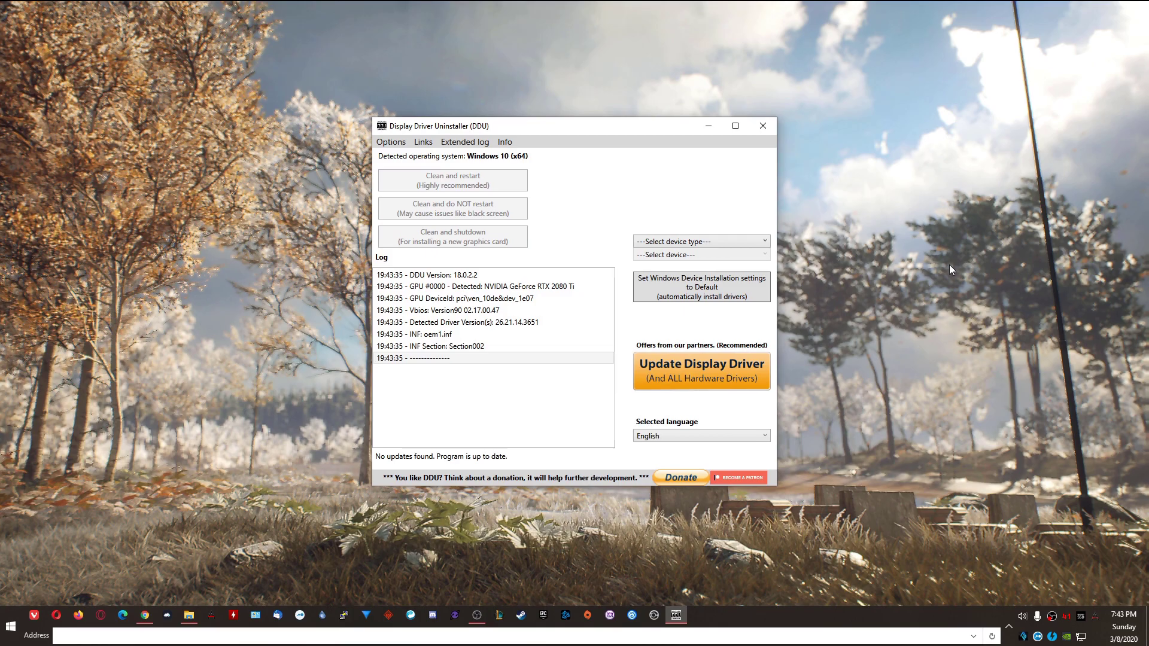
Review DDU's general, NVIDIA, AMD and advanced options, and close the program
left_click(392, 143)
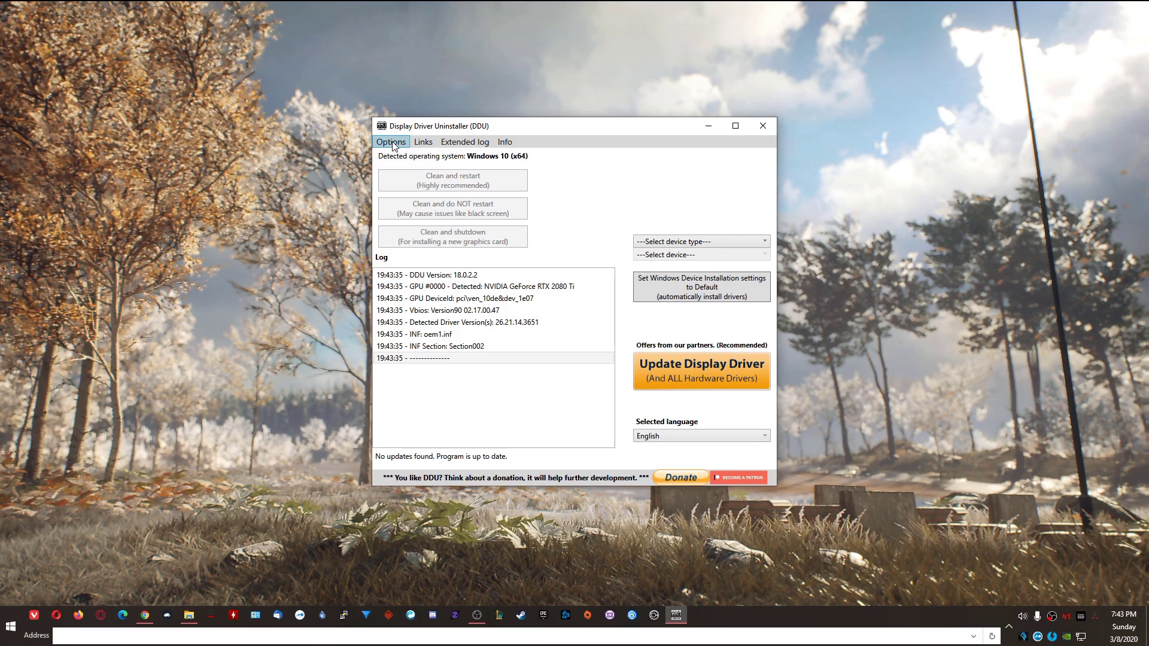
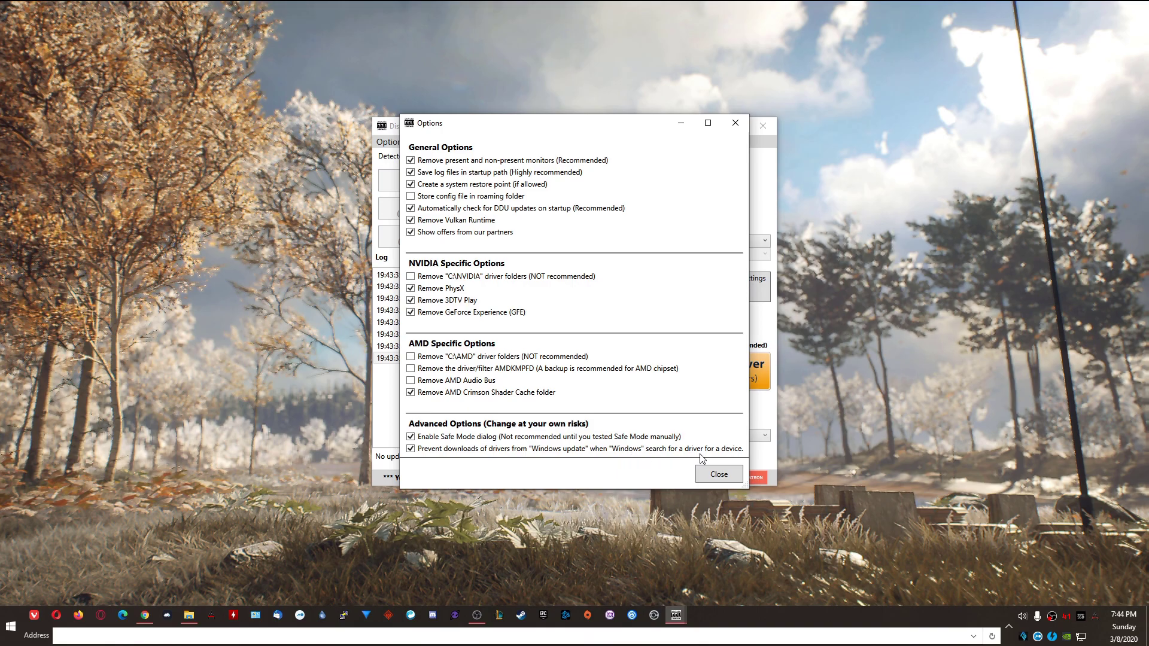
mouse_move(734, 457)
left_click(724, 477)
left_click(763, 126)
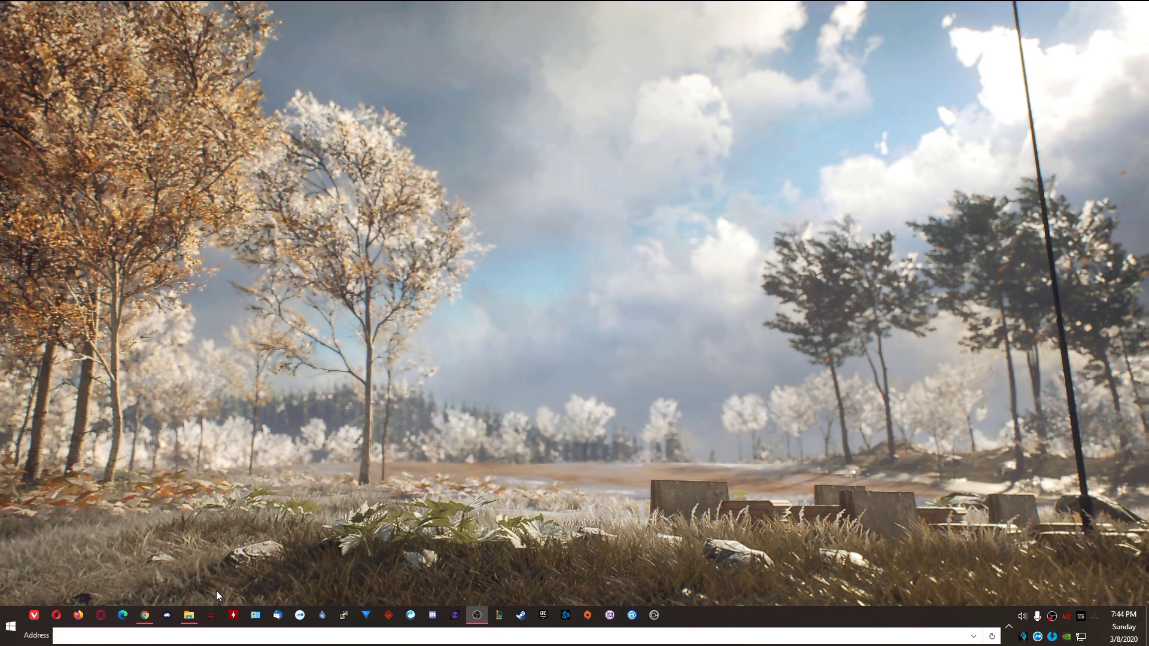
Run Display Driver Uninstaller.exe from its folder again and reboot with the Safe Mode with Networking launch option
left_click(188, 615)
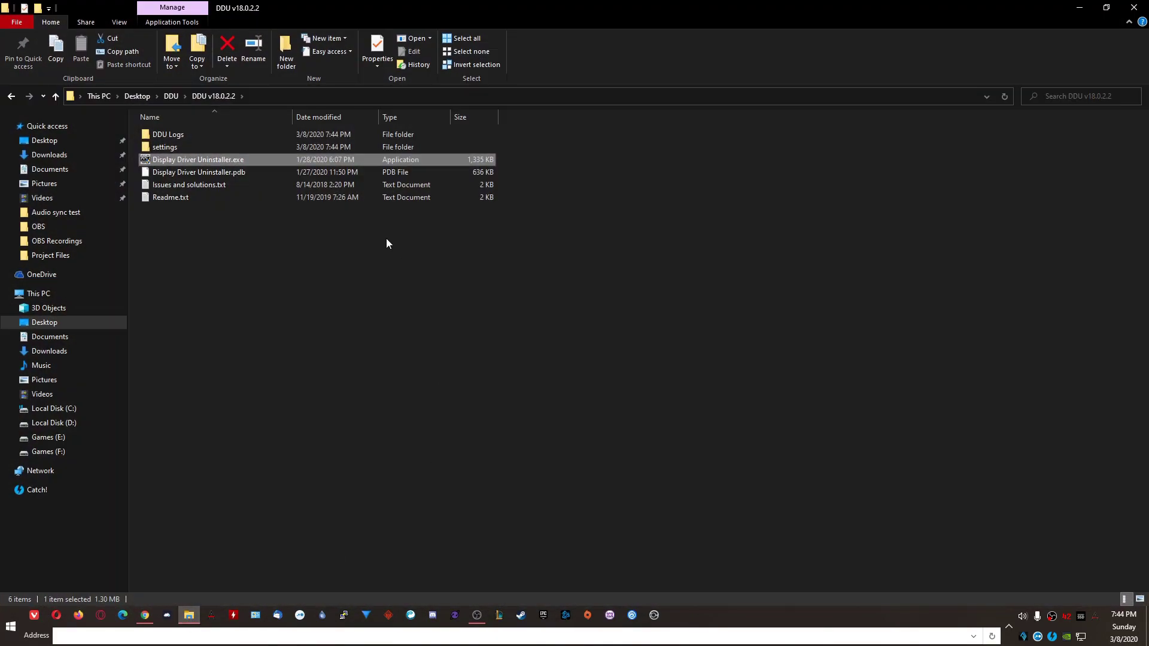
double_click(207, 160)
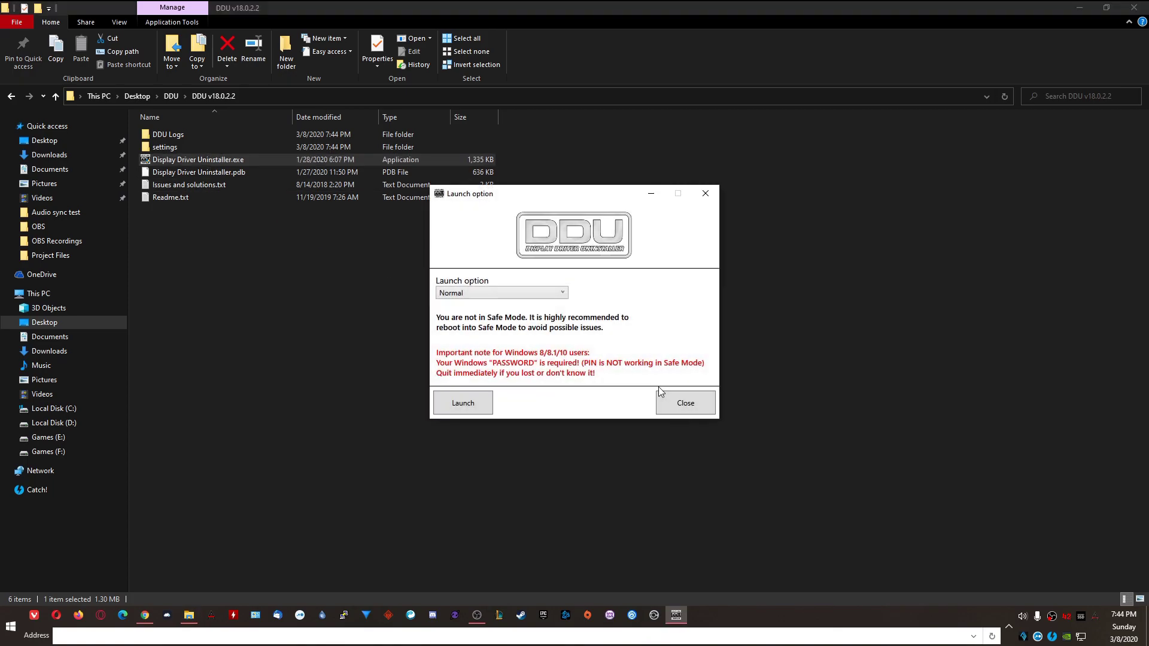
left_click(522, 295)
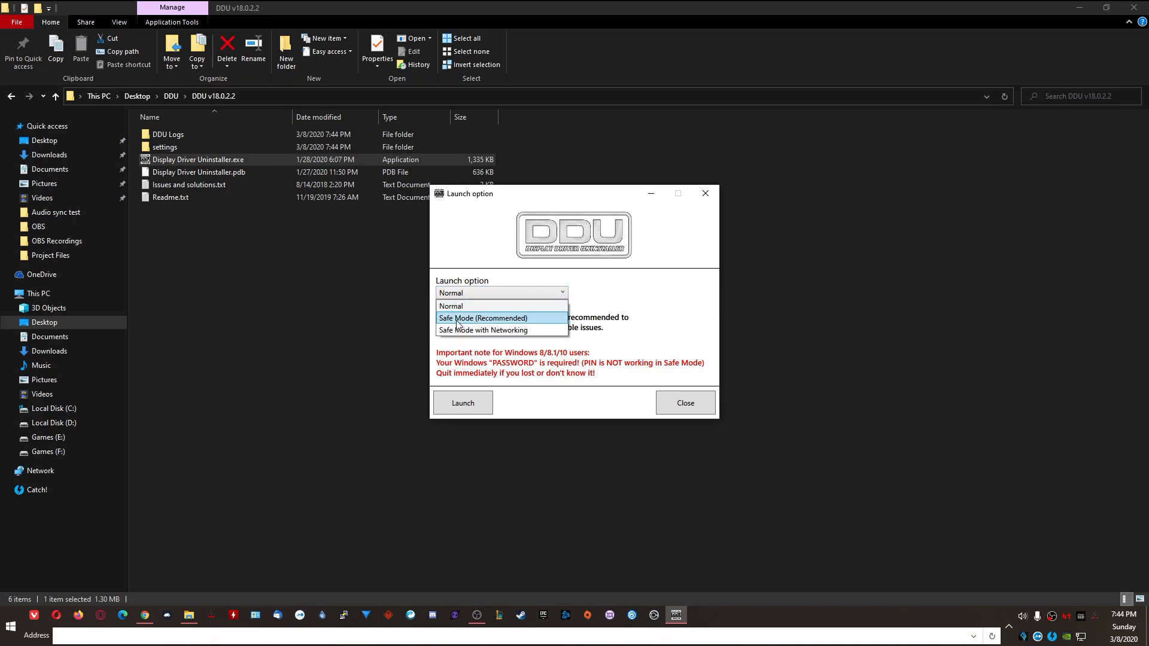
left_click(449, 330)
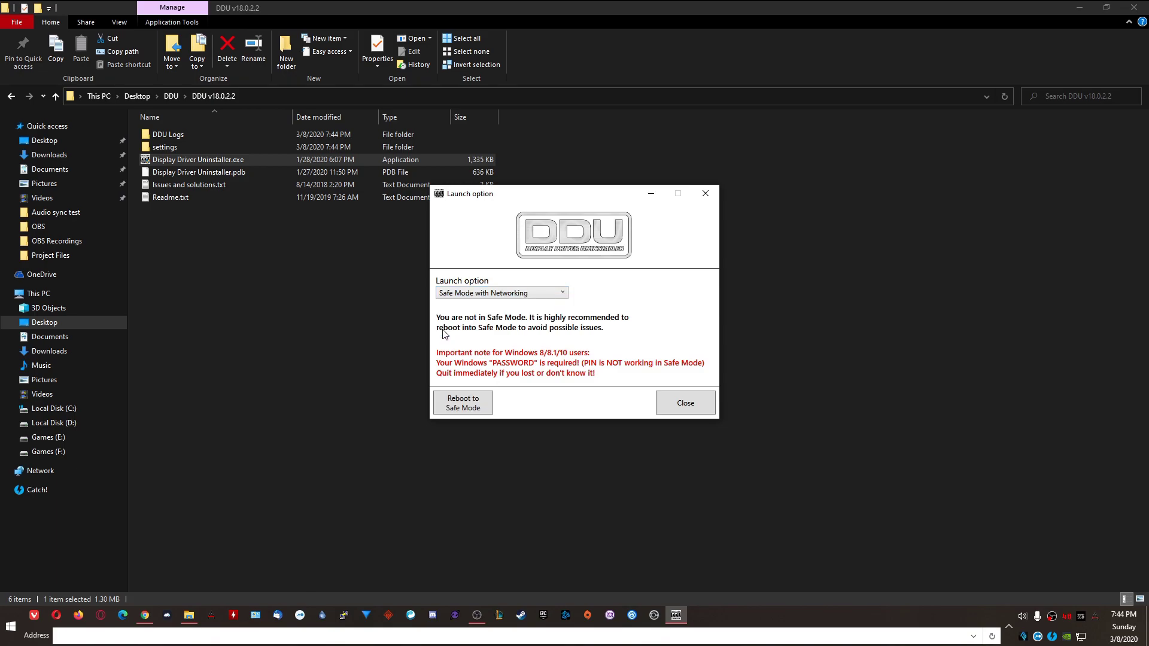
left_click(456, 410)
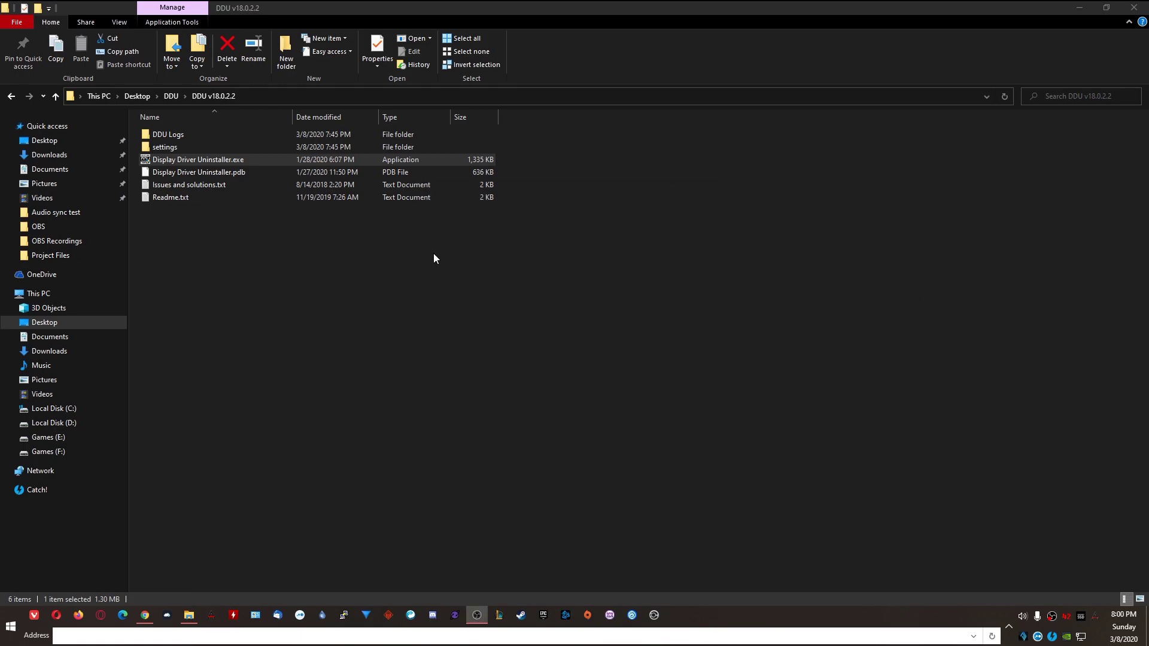
Launch DDU in Normal mode, select GPU as the device type, and close it without cleaning
double_click(201, 159)
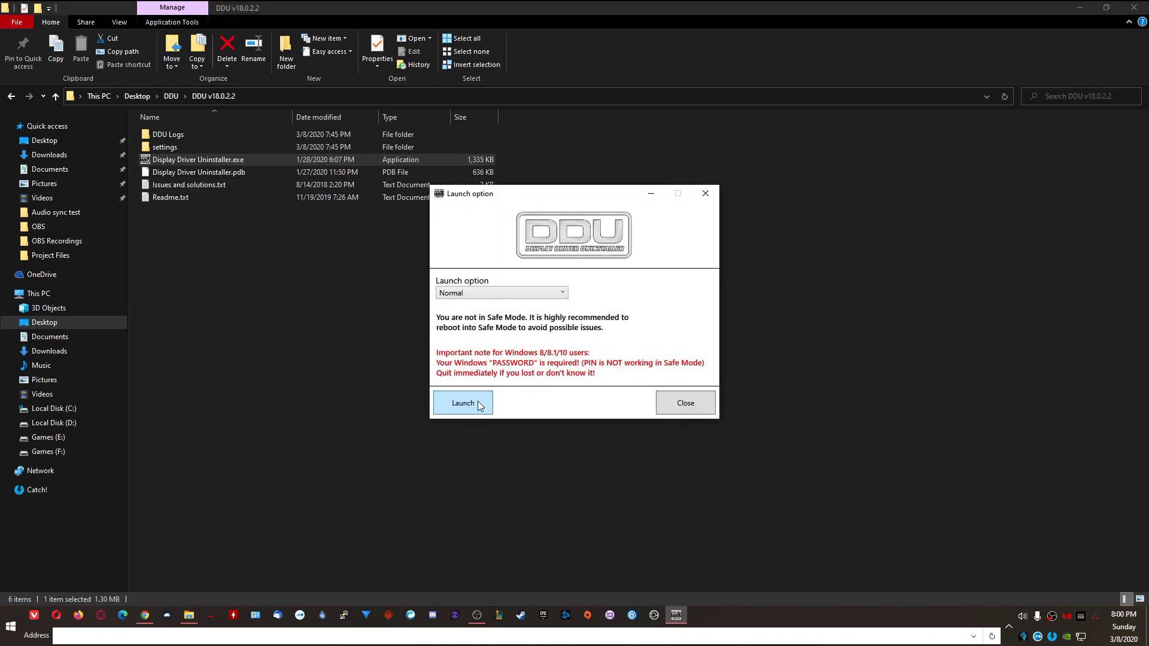
left_click(477, 401)
left_click(662, 353)
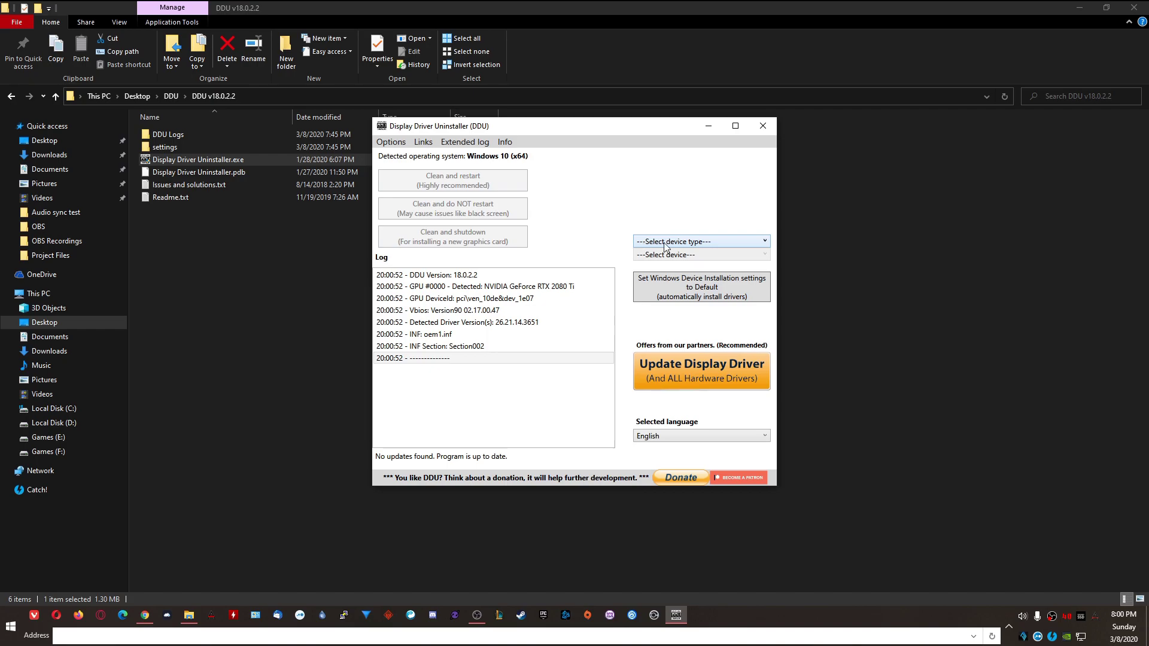
left_click(708, 242)
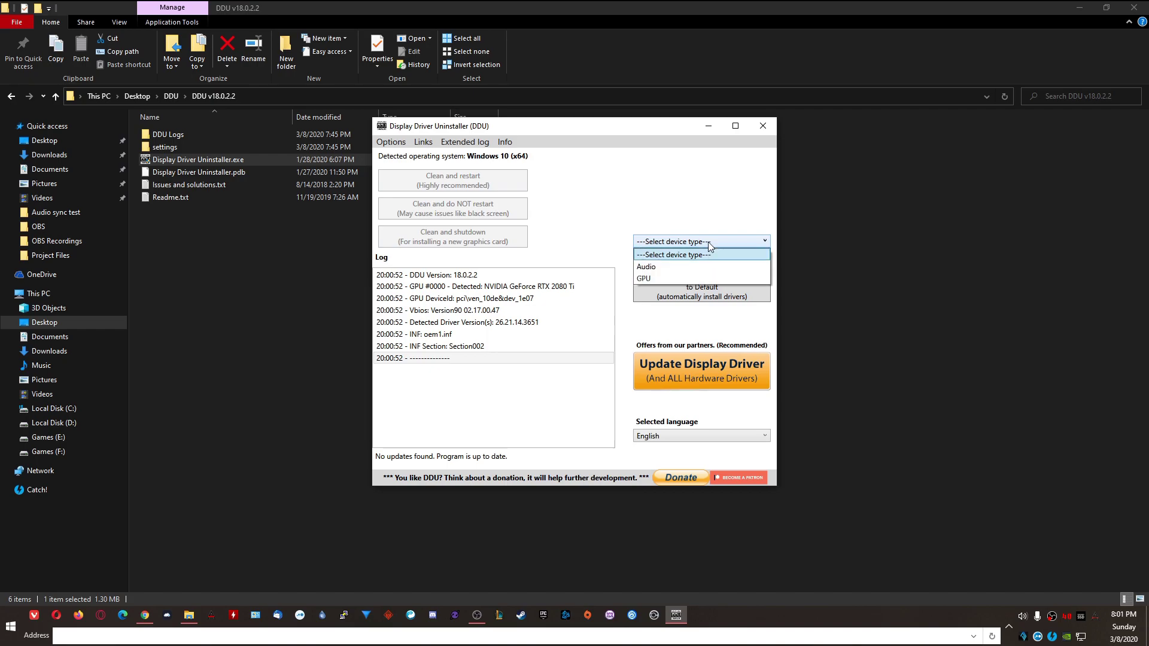
left_click(688, 279)
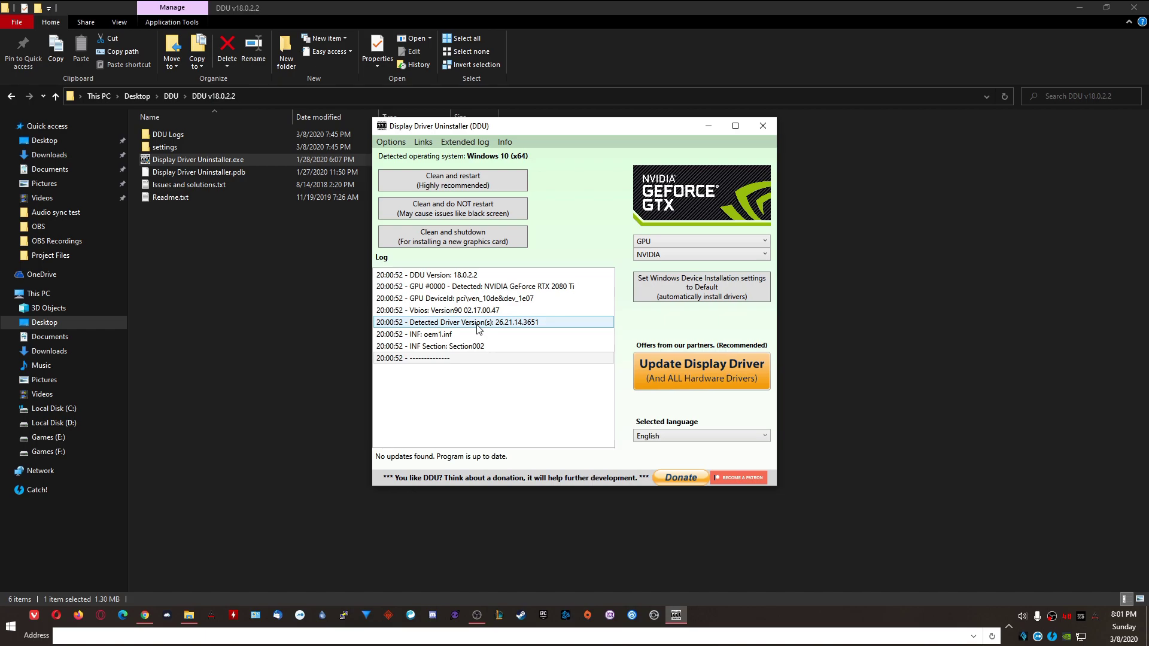
left_click(762, 126)
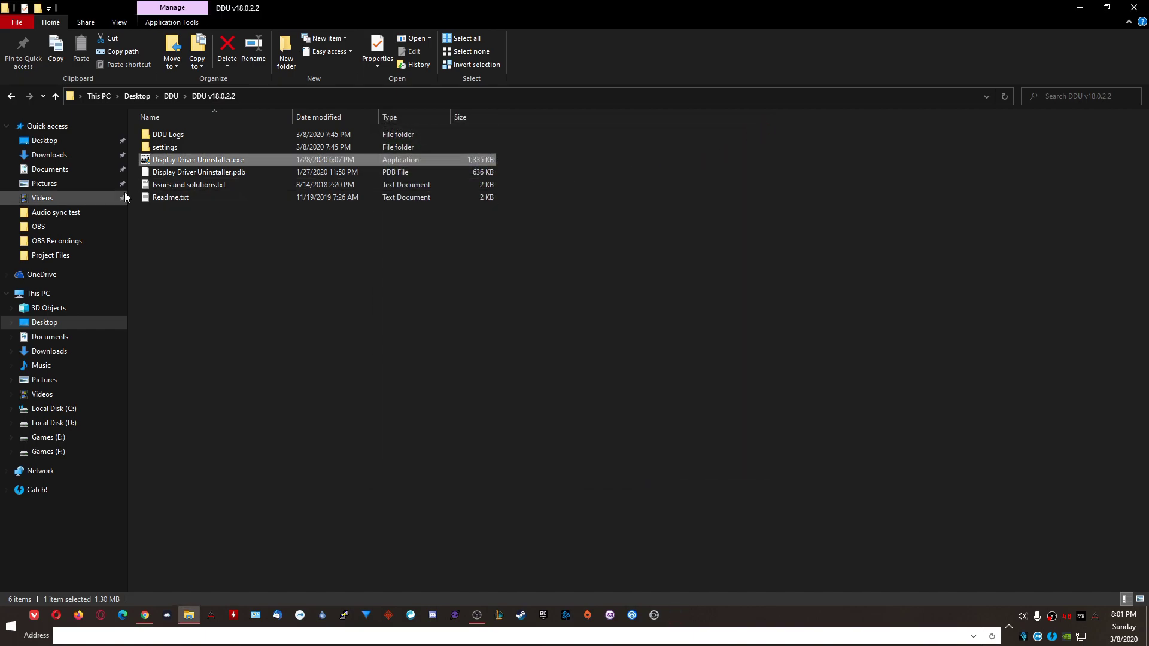
Run the 436.51 driver installer from Downloads and extract it to C:\NVIDIA\DisplayDriver\436.51\Win10_64\International
left_click(49, 158)
left_click(186, 150)
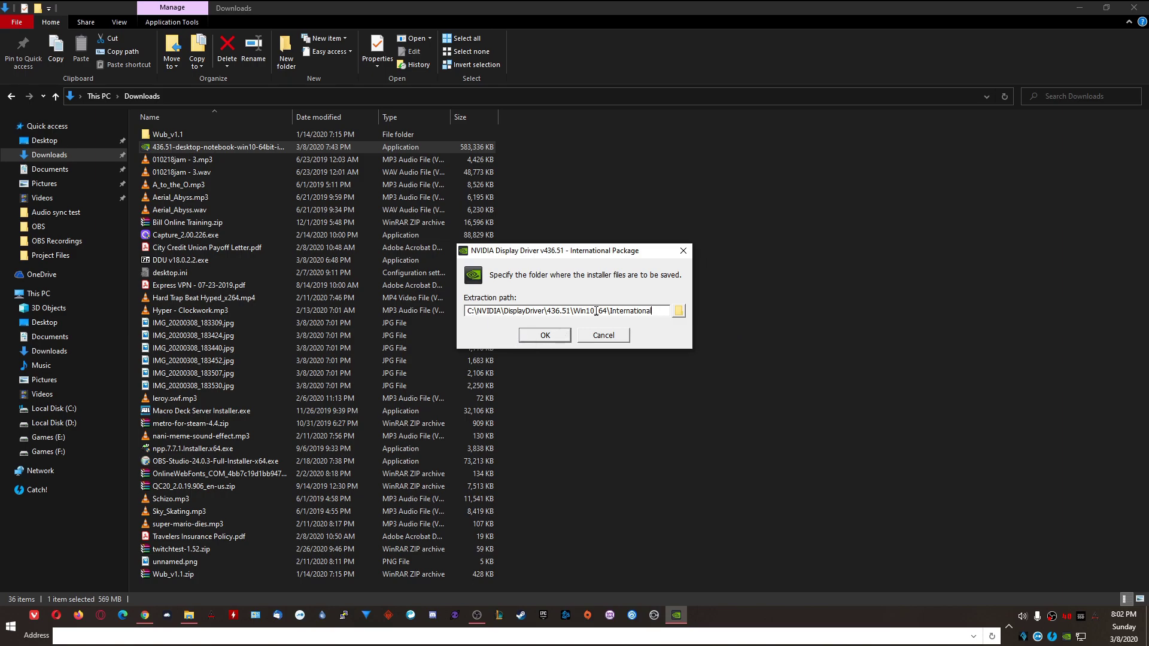
left_click(546, 338)
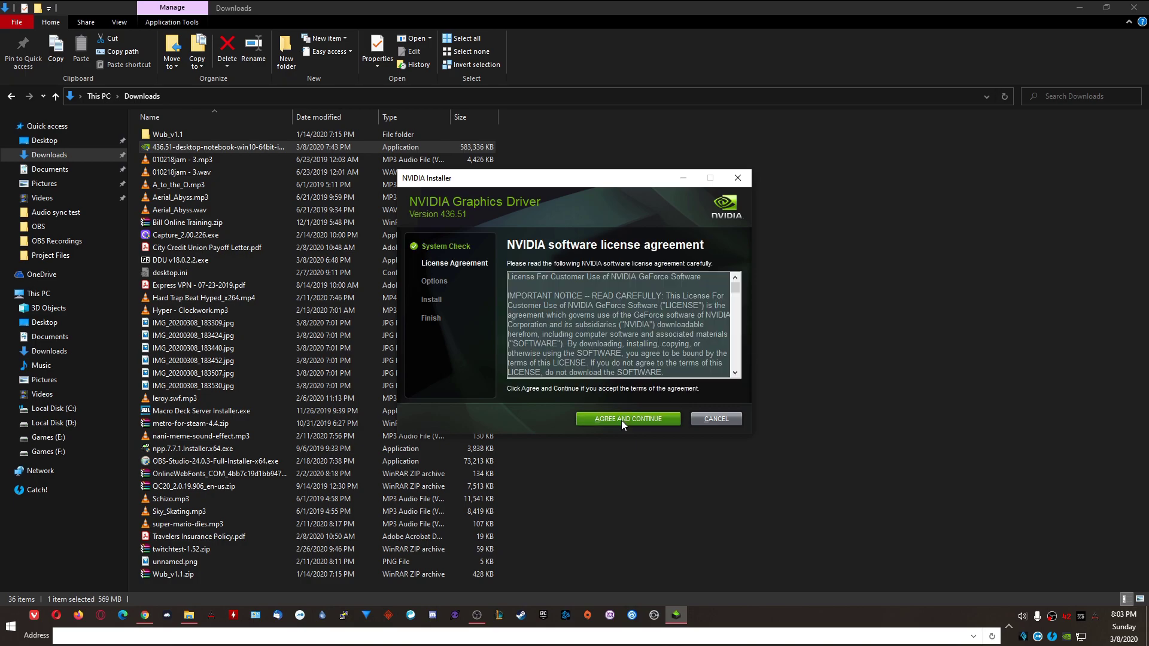
Accept the NVIDIA license agreement, choose the Custom (Advanced) installation, and look over the driver component list
left_click(619, 419)
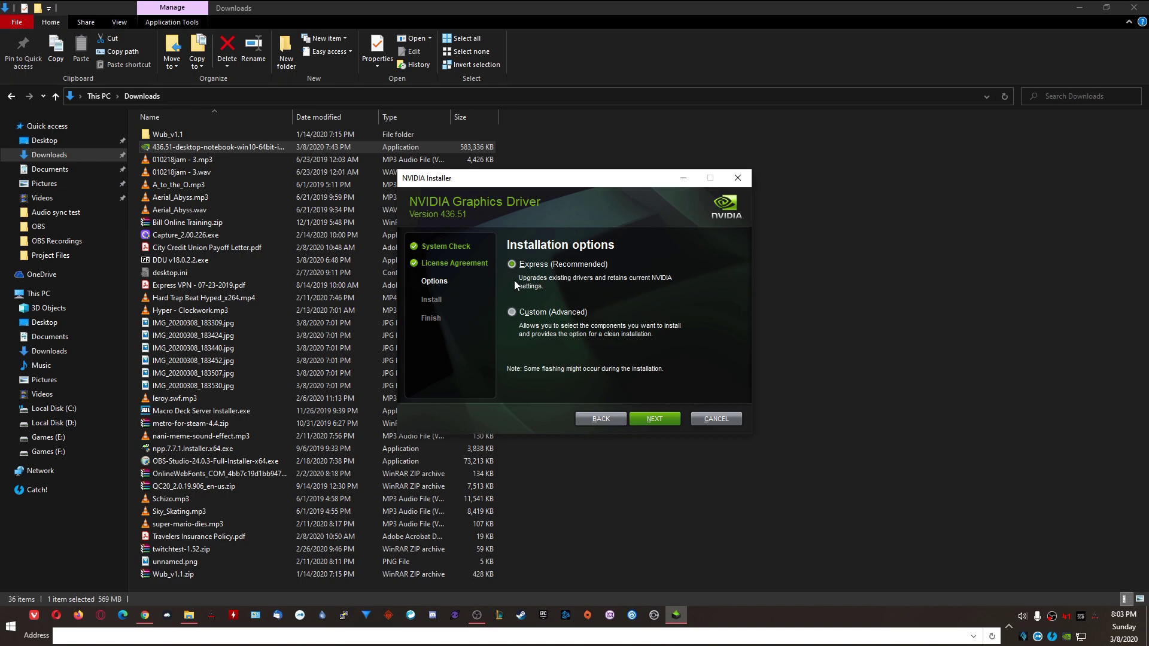
left_click(512, 312)
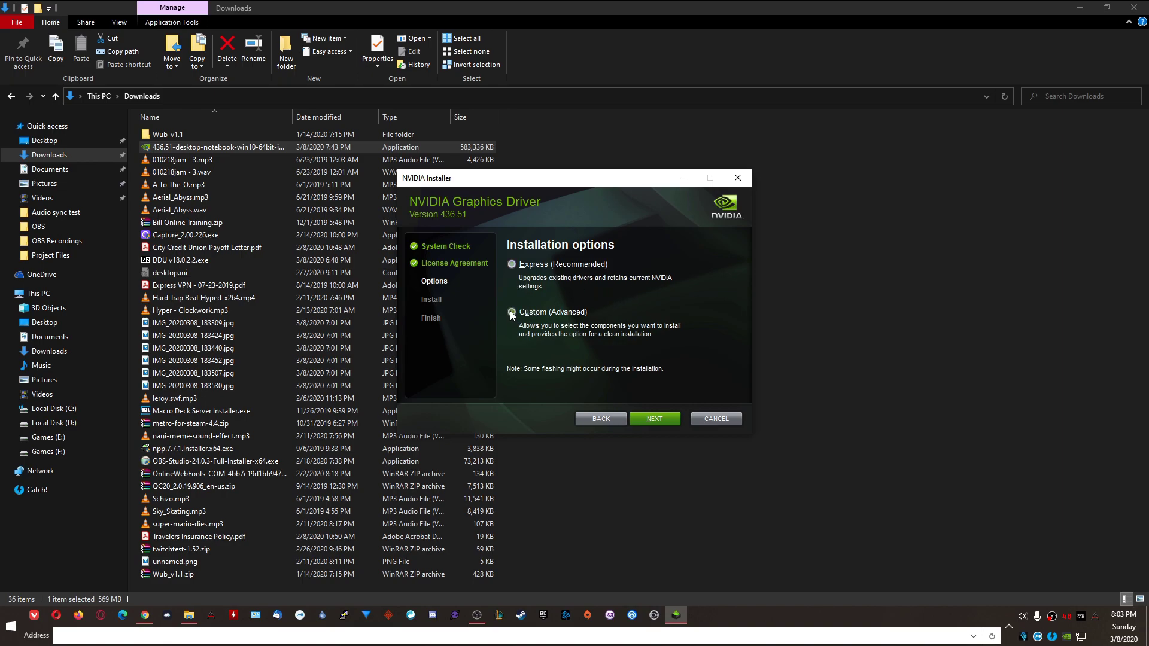
left_click(650, 421)
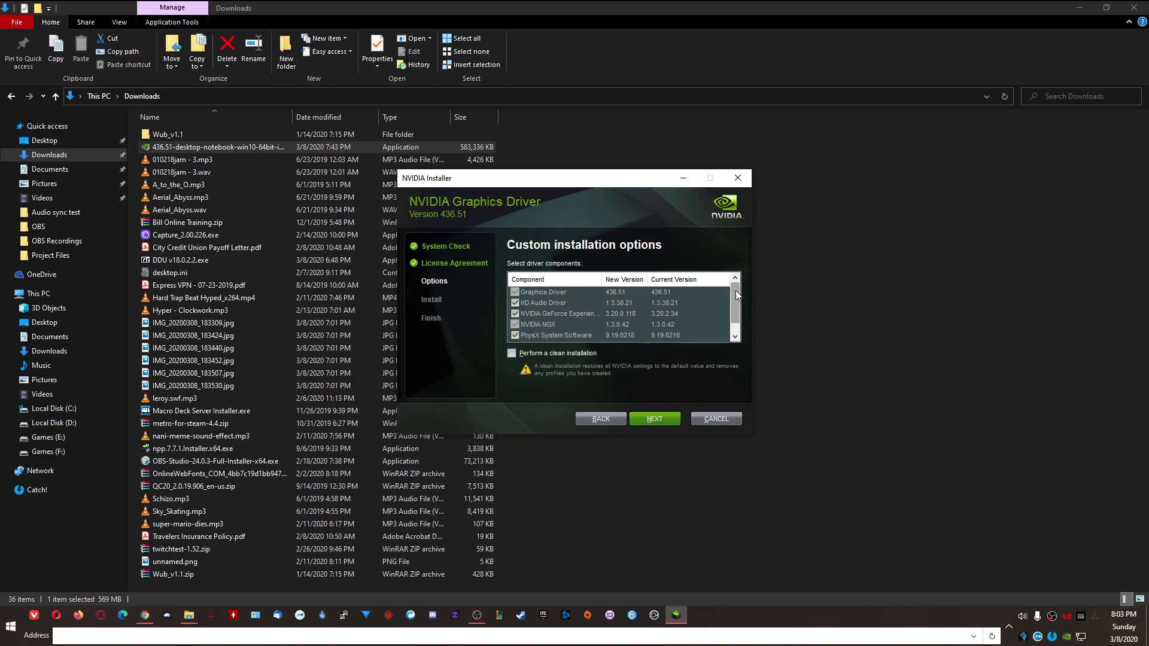
mouse_move(736, 290)
left_mouse_down()
mouse_move(737, 299)
mouse_move(734, 287)
left_mouse_up()
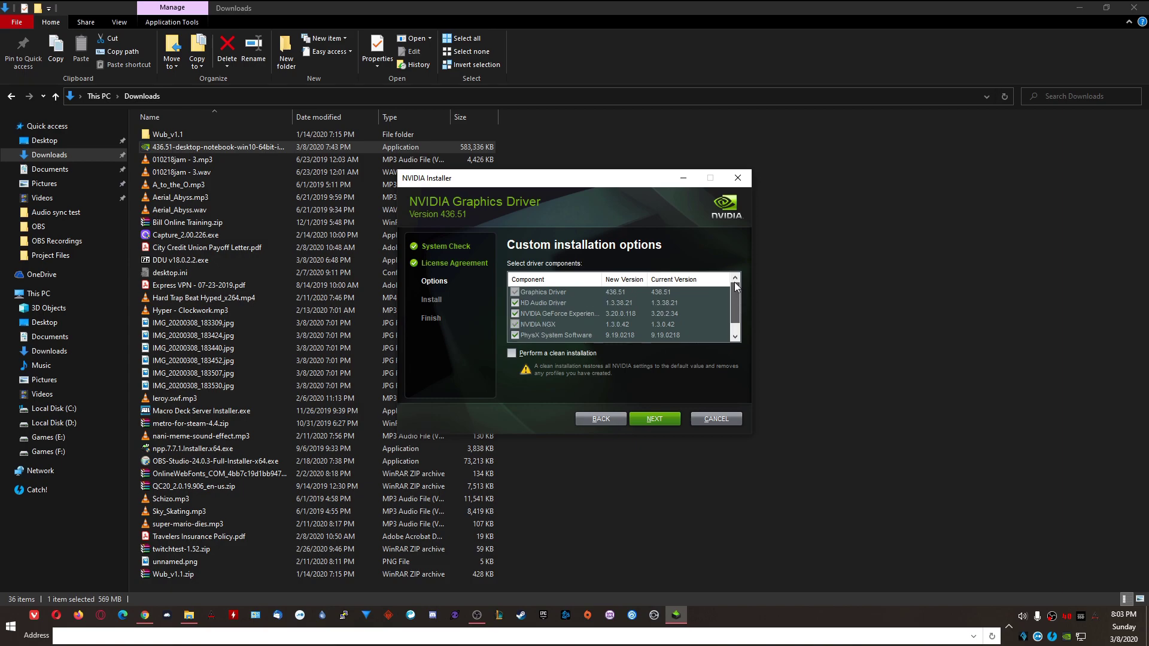